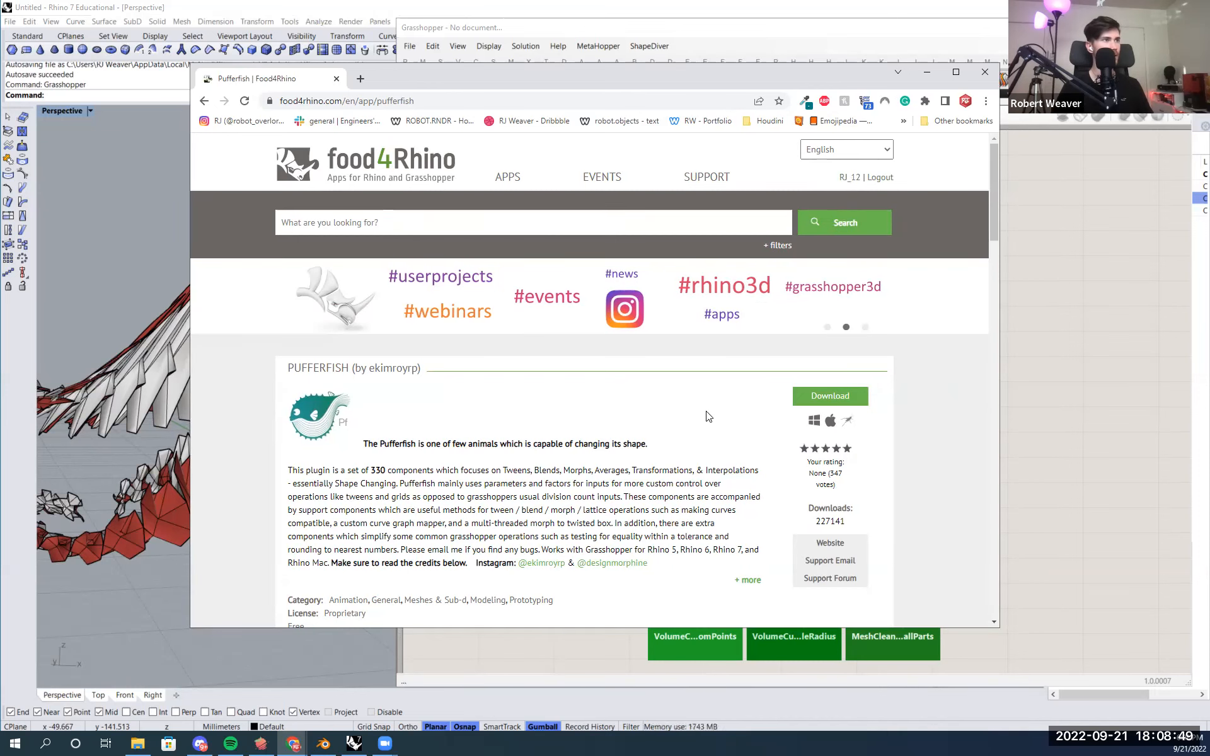
- Download the Pufferfish V3.0 release from the food4Rhino Pufferfish page
{"action": "scroll", "coordinate": [706, 416], "scroll_direction": "down", "scroll_amount": 8}
{"action": "scroll", "coordinate": [719, 432], "scroll_direction": "down", "scroll_amount": 3}
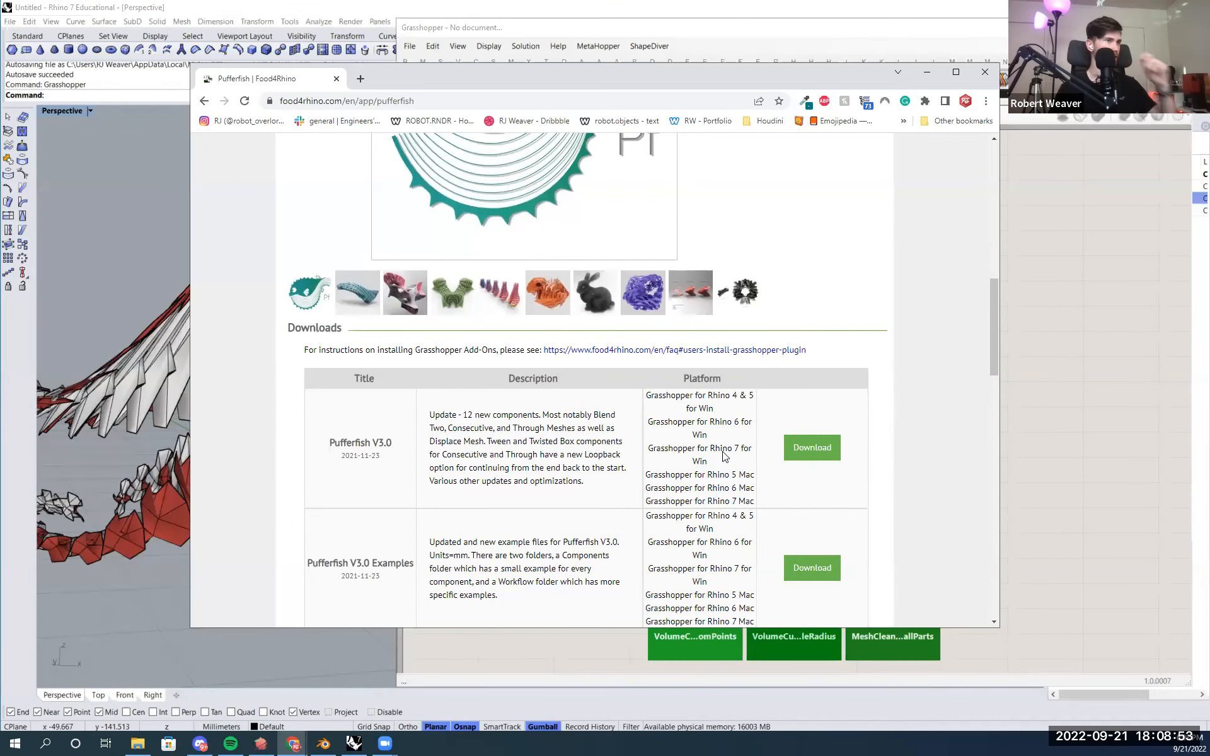
{"action": "scroll", "coordinate": [726, 456], "scroll_direction": "down", "scroll_amount": 3}
{"action": "scroll", "coordinate": [681, 461], "scroll_direction": "up", "scroll_amount": 1}
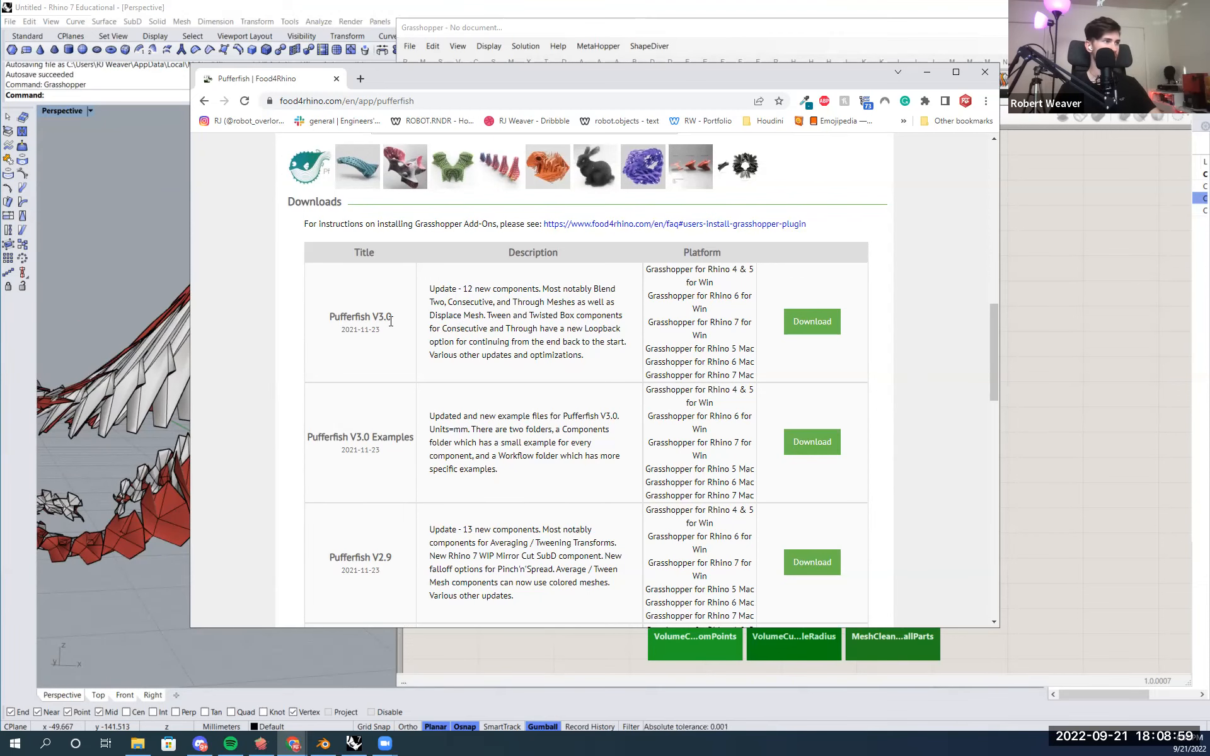
{"action": "scroll", "coordinate": [435, 366], "scroll_direction": "down", "scroll_amount": 1}
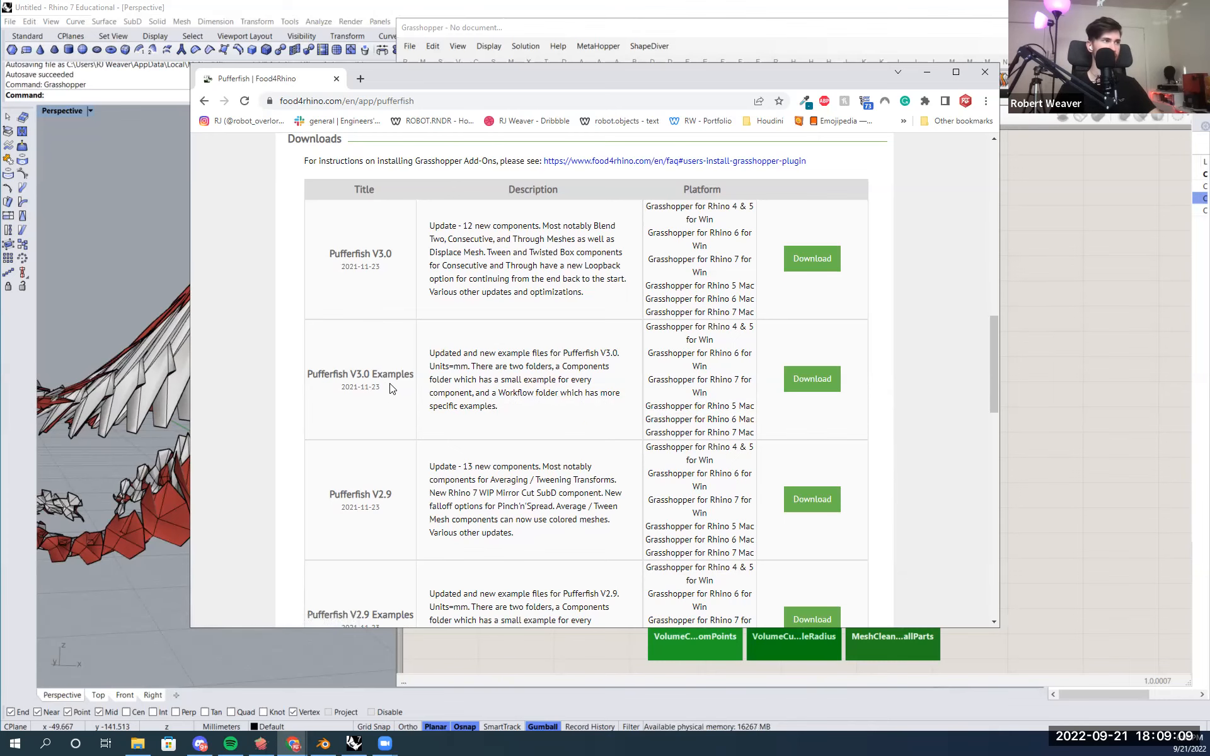
{"action": "scroll", "coordinate": [393, 394], "scroll_direction": "up", "scroll_amount": 1}
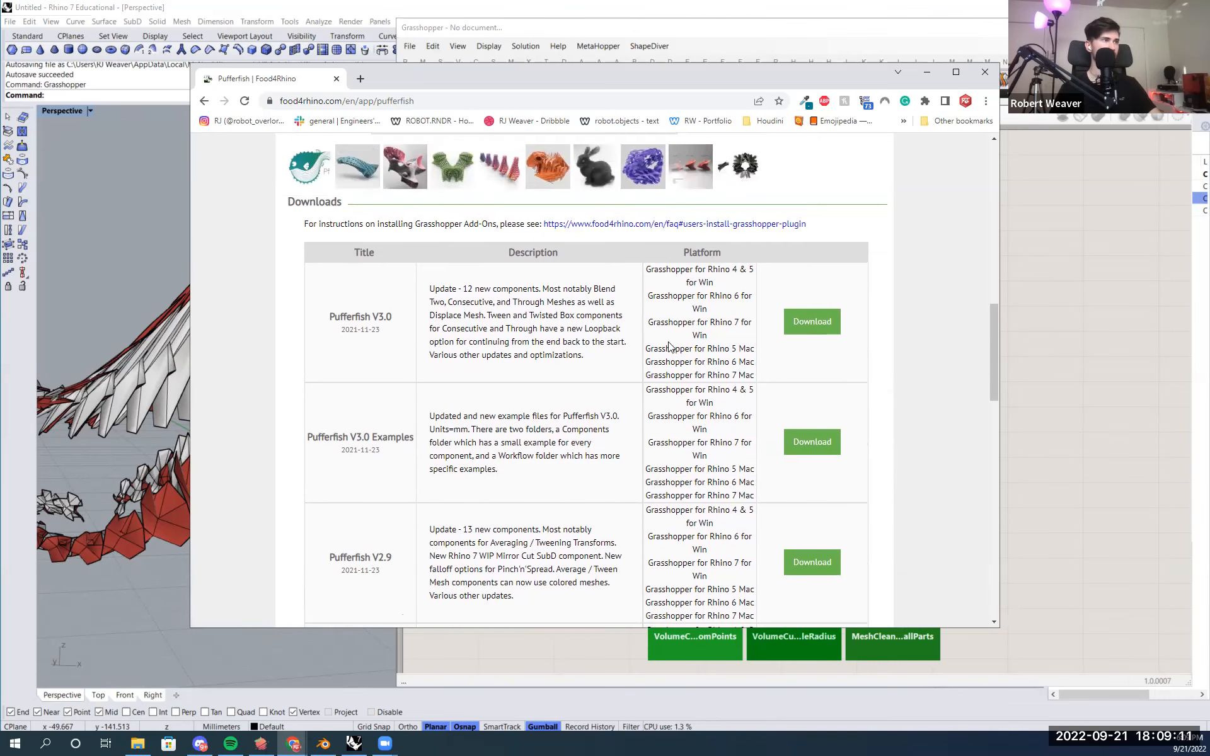
{"action": "left_click_drag", "start_coordinate": [341, 315], "coordinate": [404, 325]}
{"action": "left_click", "coordinate": [404, 328]}
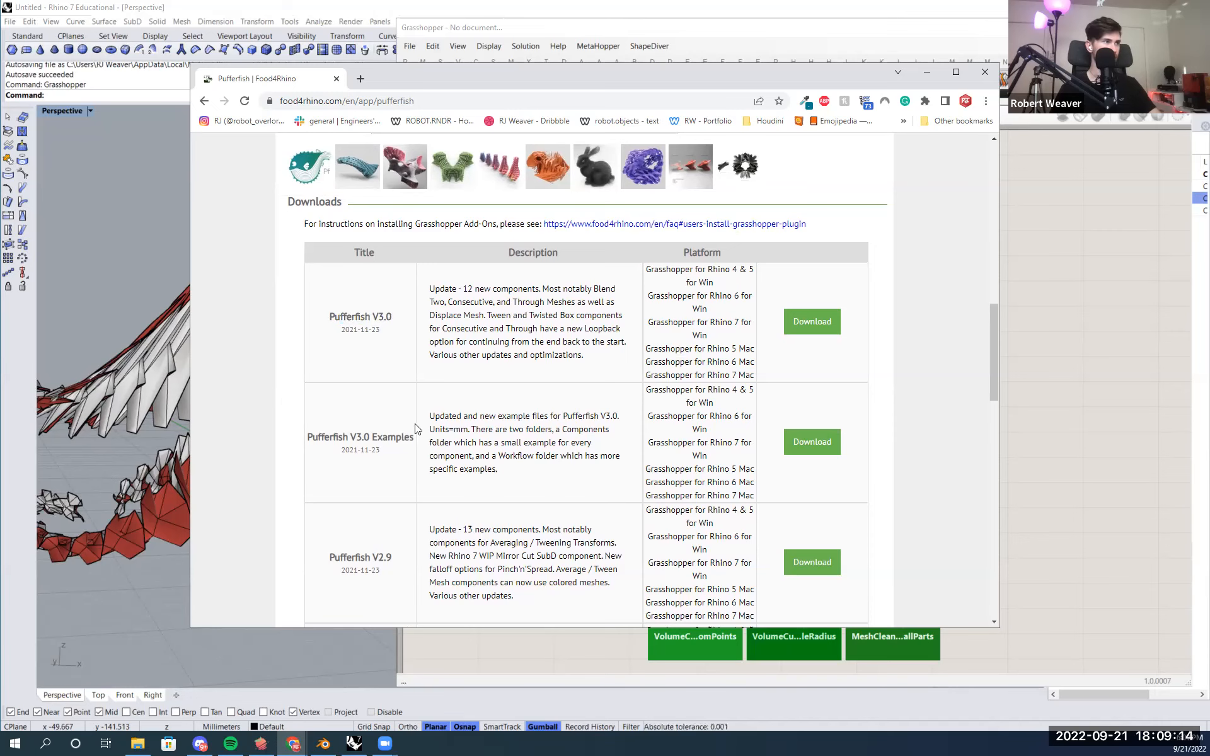
{"action": "left_click", "coordinate": [815, 323]}
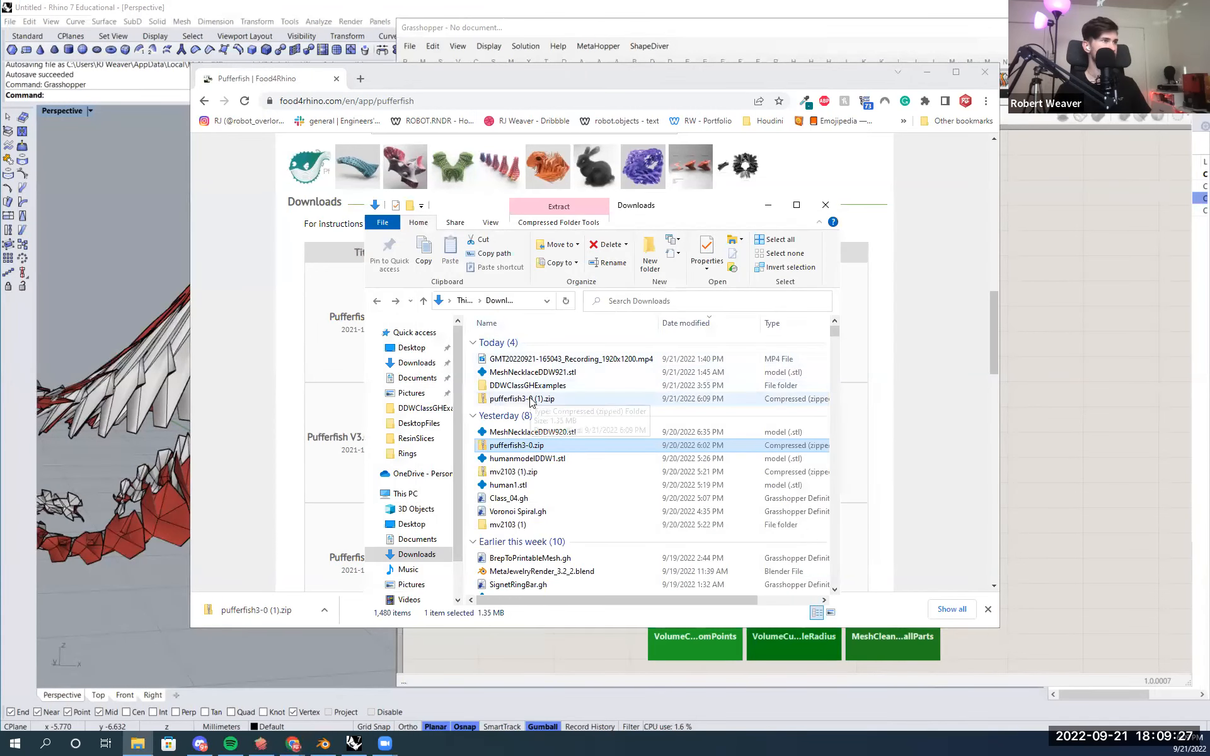
- Unblock the downloaded pufferfish3-0 (1).zip in its file properties and apply the change
{"action": "right_click", "coordinate": [549, 396]}
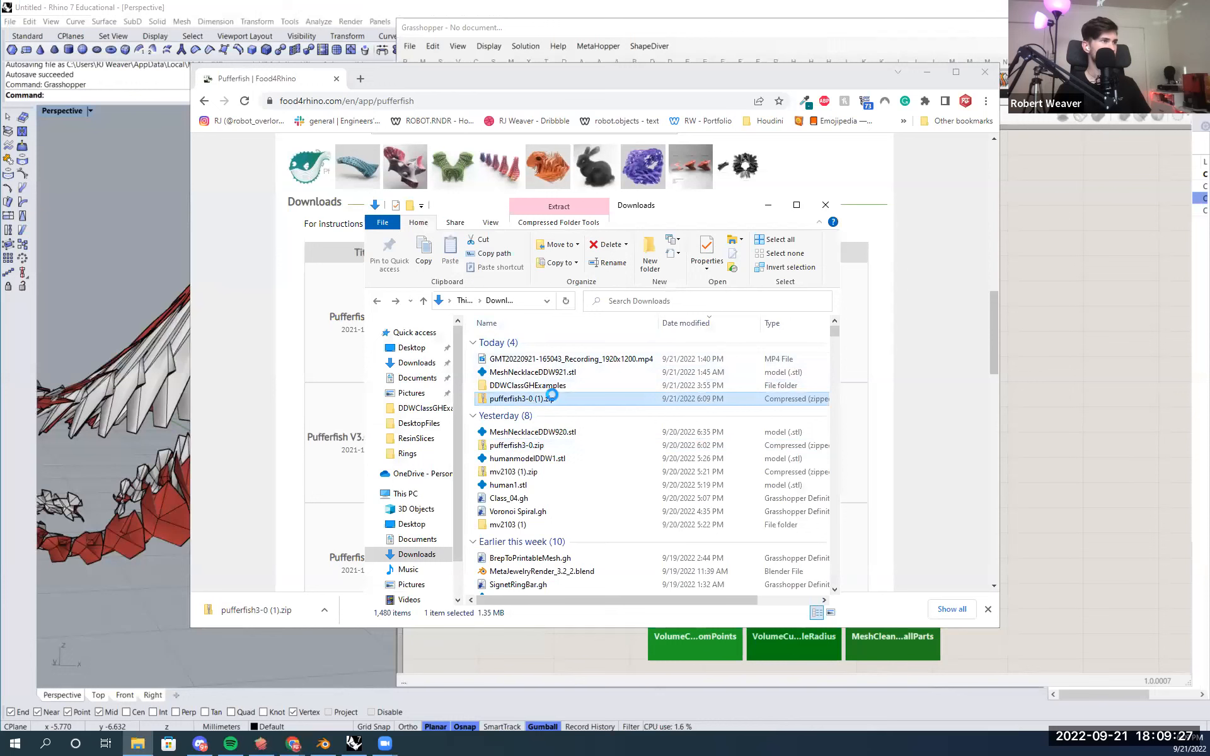
{"action": "right_click", "coordinate": [516, 401]}
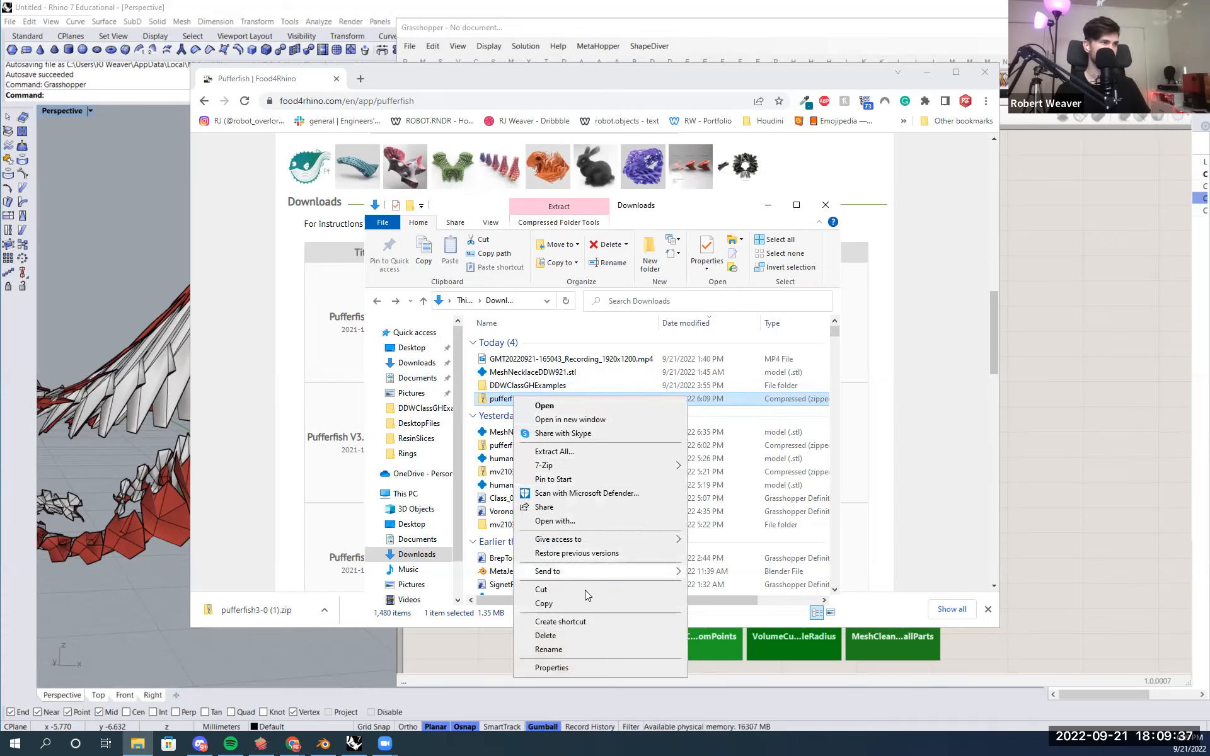
{"action": "left_click", "coordinate": [589, 667]}
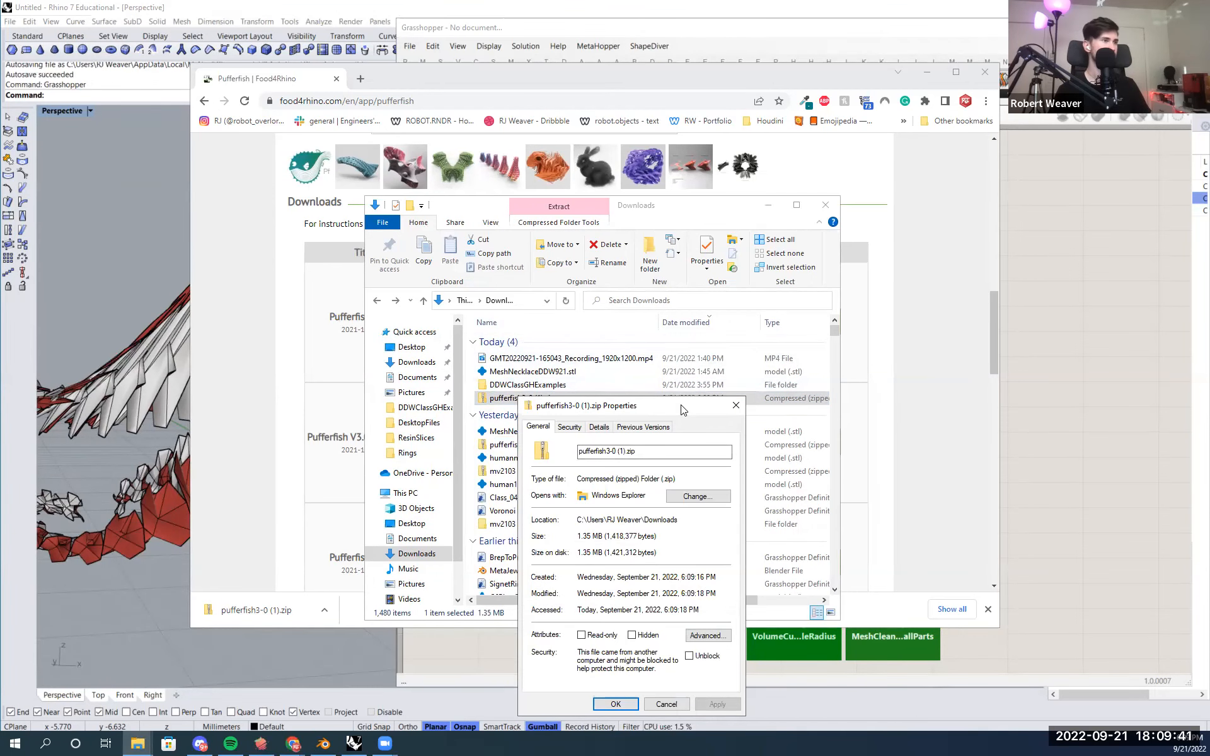
{"action": "left_click_drag", "start_coordinate": [682, 410], "coordinate": [622, 268]}
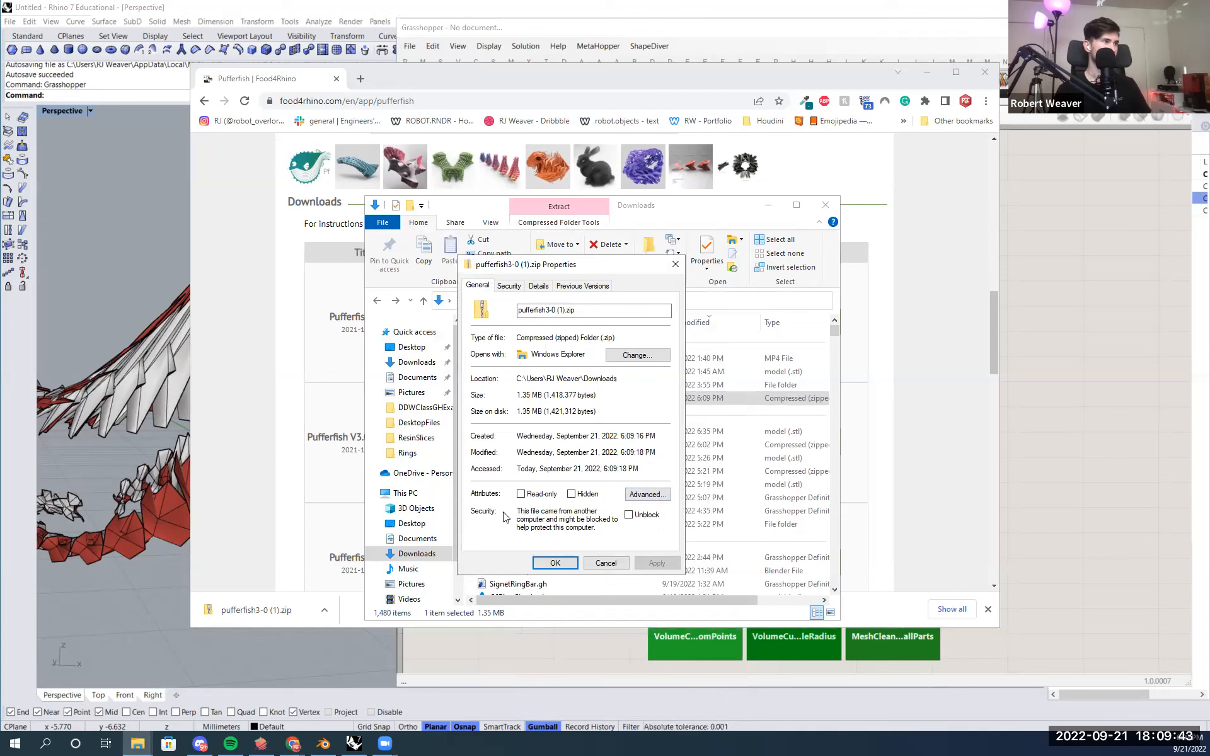
{"action": "left_click", "coordinate": [628, 515]}
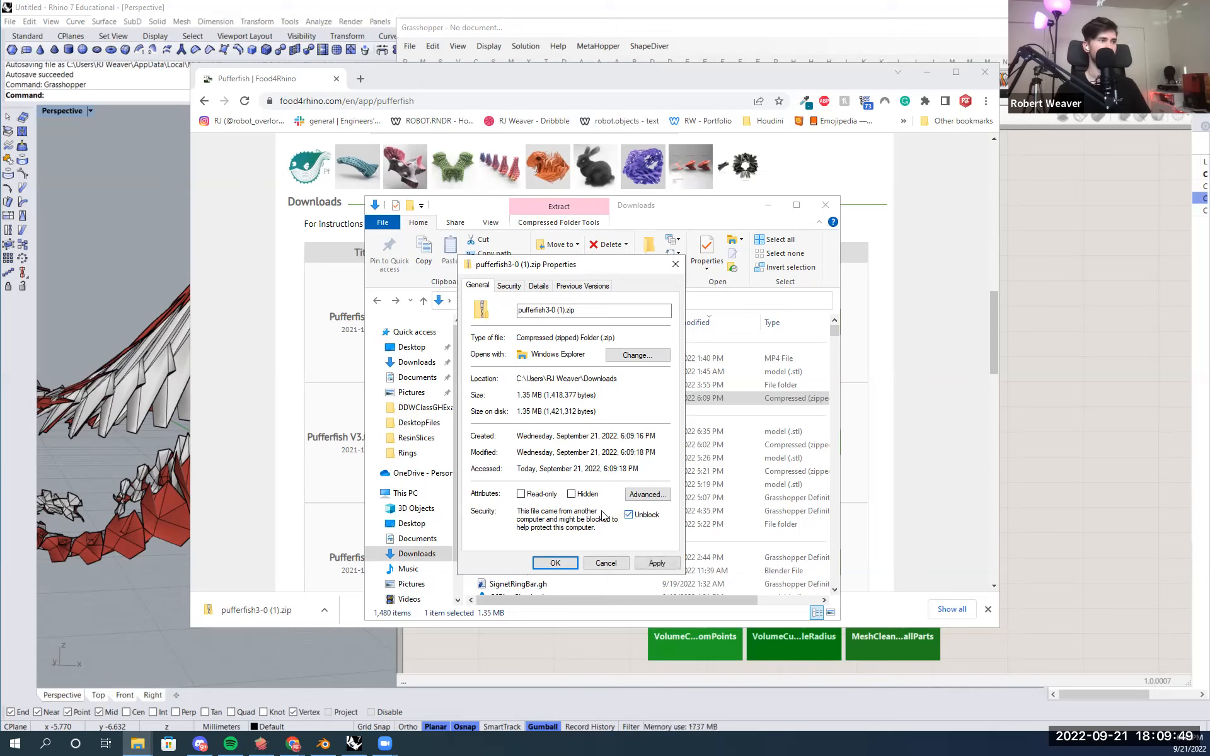
{"action": "left_click", "coordinate": [655, 564]}
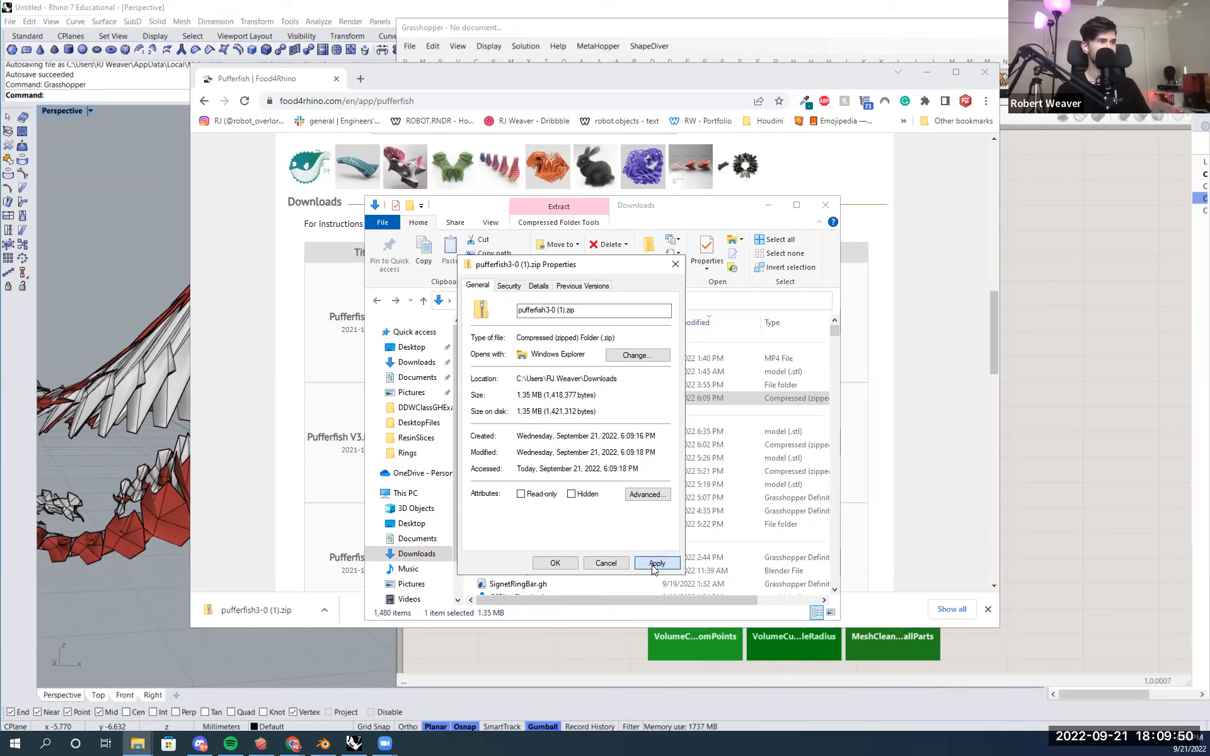
{"action": "left_click", "coordinate": [558, 563]}
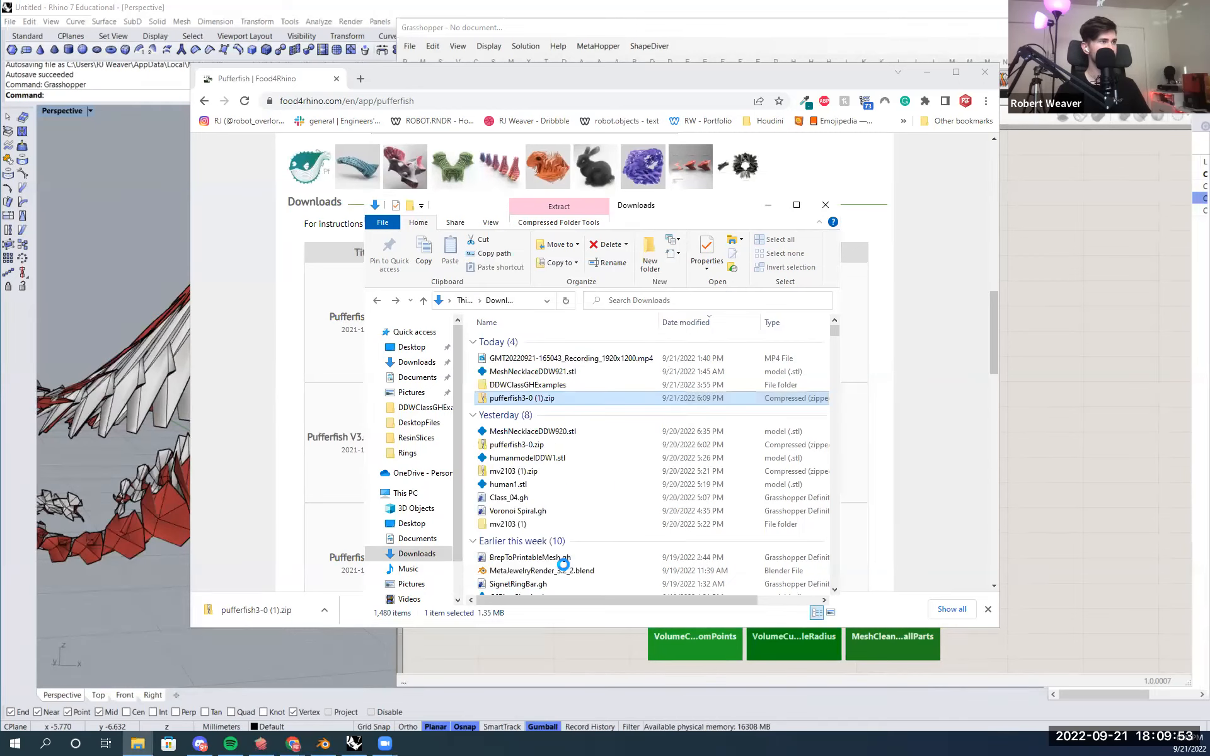
- Extract all files from the zip and open the extracted Pufferfish3-0 folder
{"action": "right_click", "coordinate": [570, 401]}
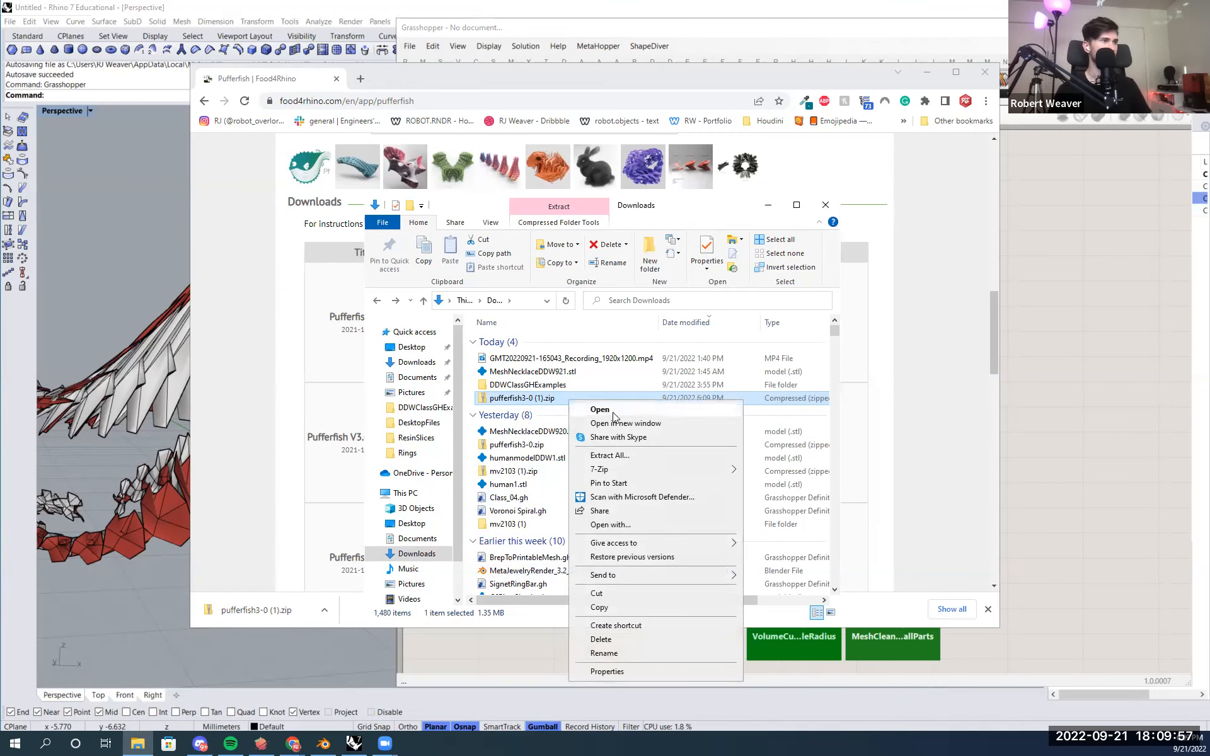
{"action": "left_click", "coordinate": [654, 457]}
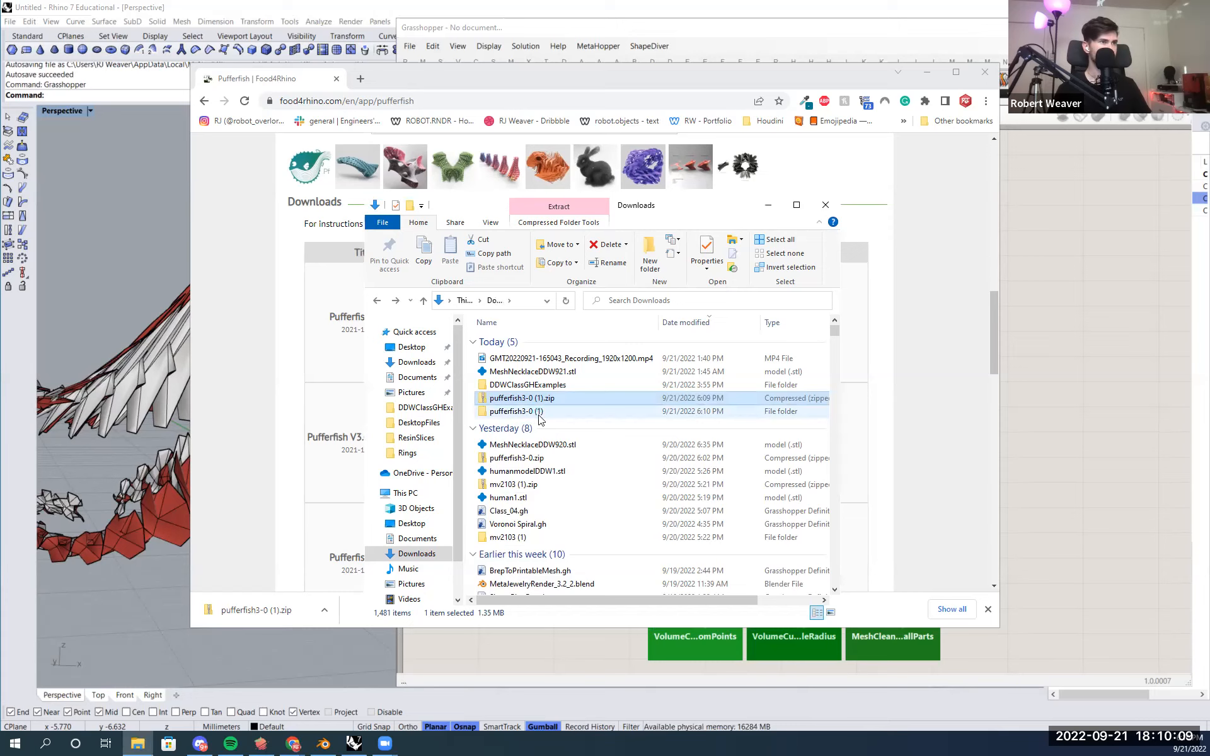
{"action": "left_click", "coordinate": [539, 412]}
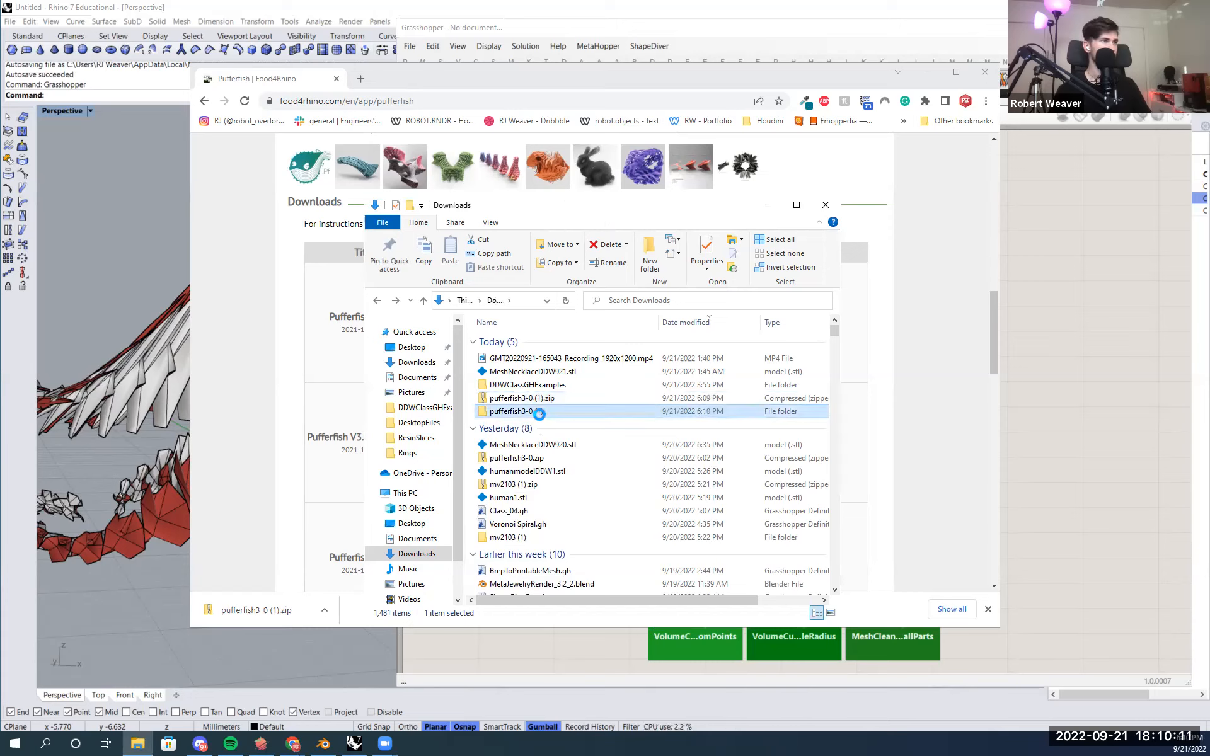
{"action": "left_click", "coordinate": [531, 340]}
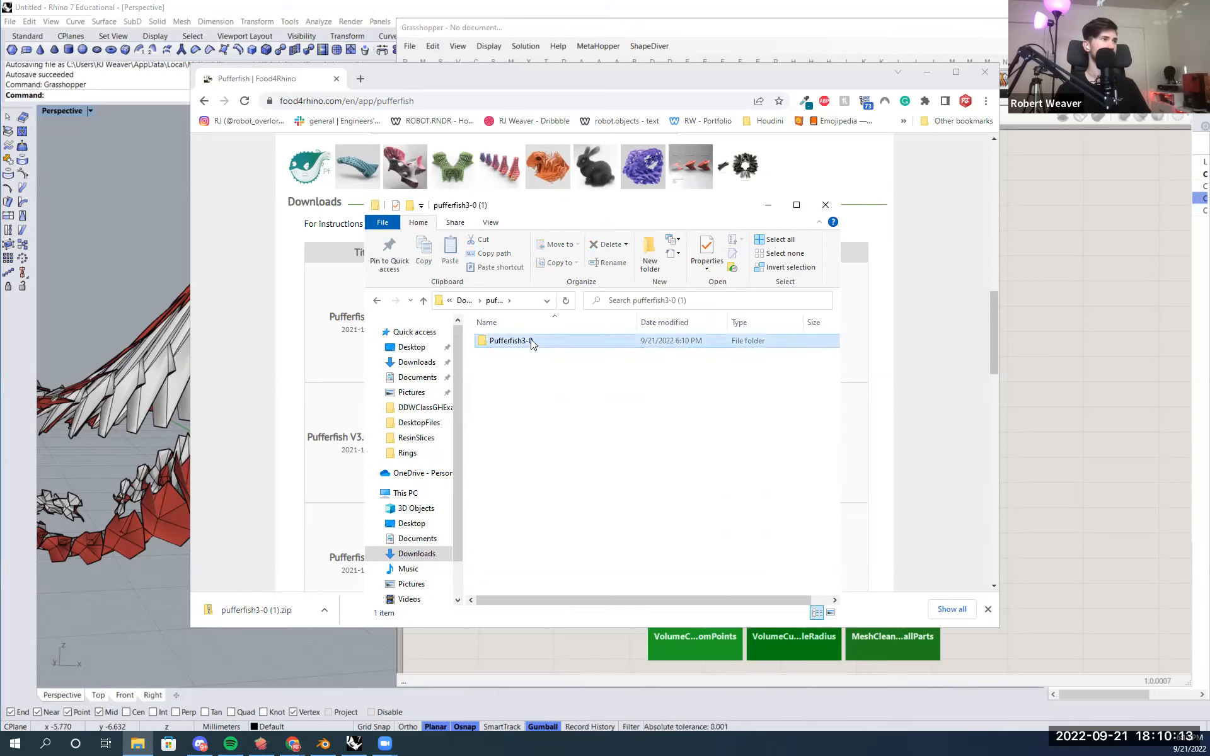
{"action": "double_click", "coordinate": [531, 341]}
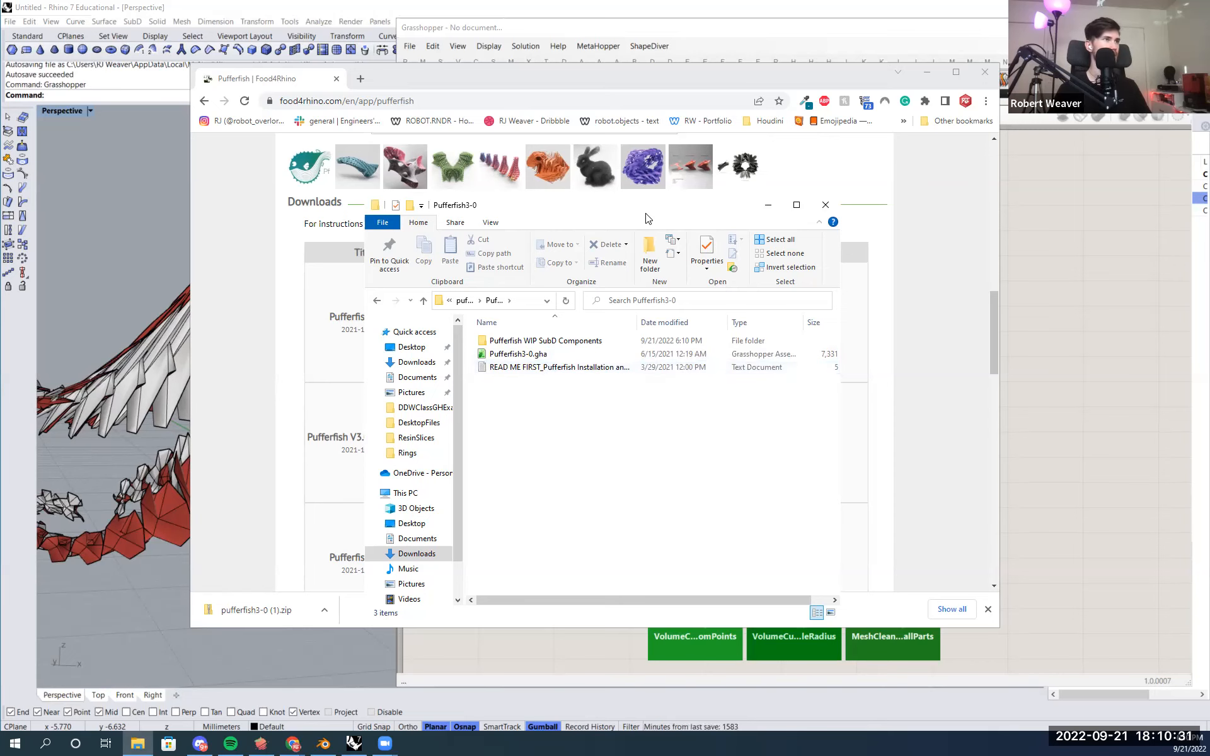
- Open Grasshopper's Components Folder from its special folders
{"action": "left_click_drag", "start_coordinate": [587, 213], "coordinate": [389, 194]}
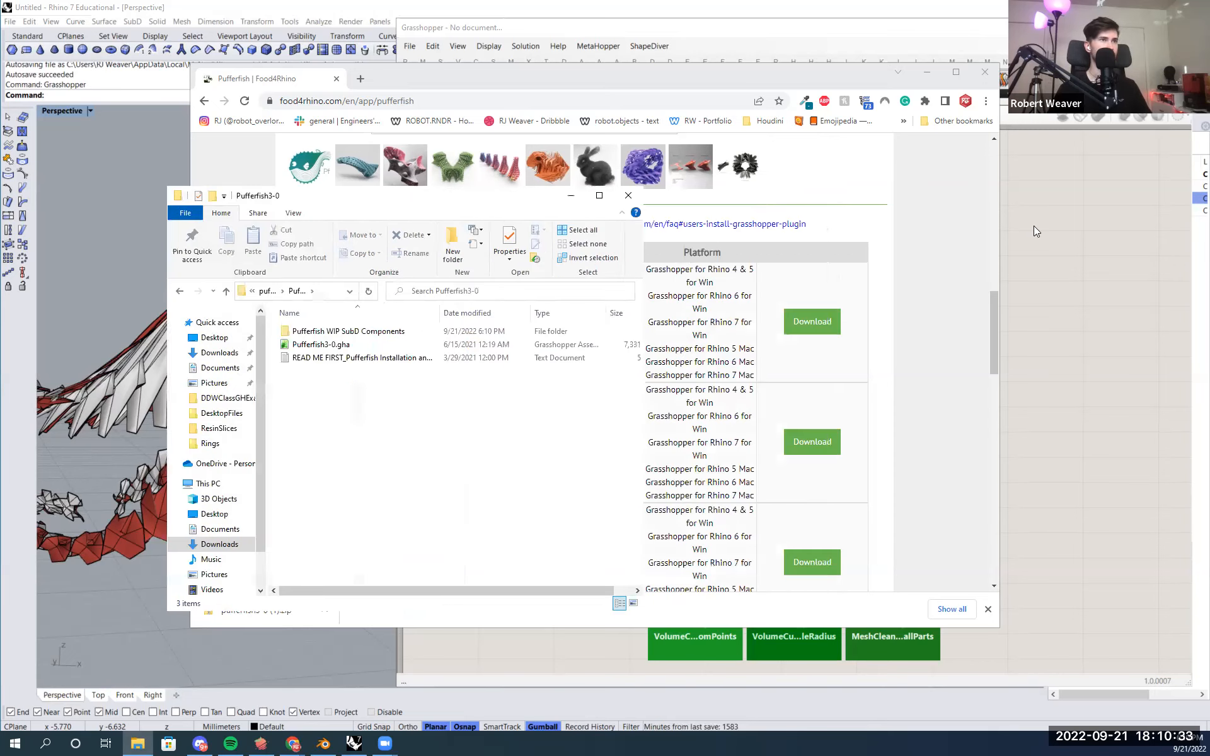
{"action": "left_click", "coordinate": [1034, 225]}
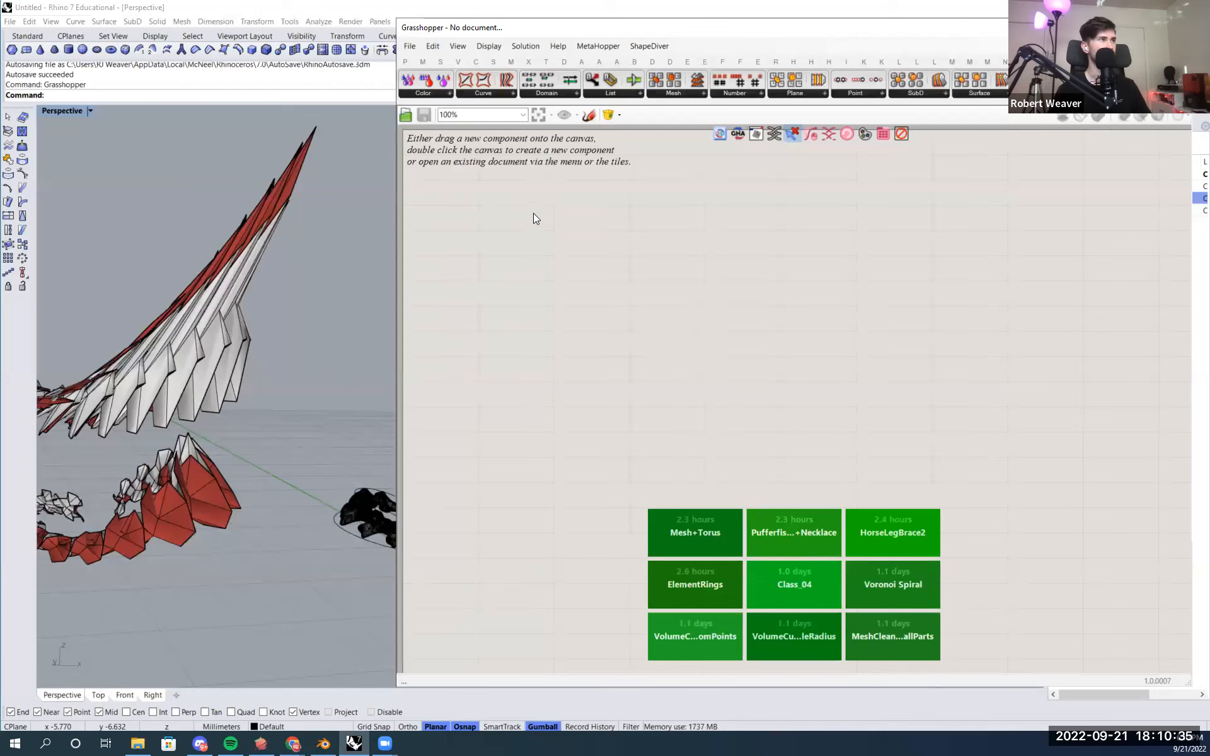
{"action": "left_click", "coordinate": [410, 46]}
{"action": "mouse_move", "coordinate": [503, 264]}
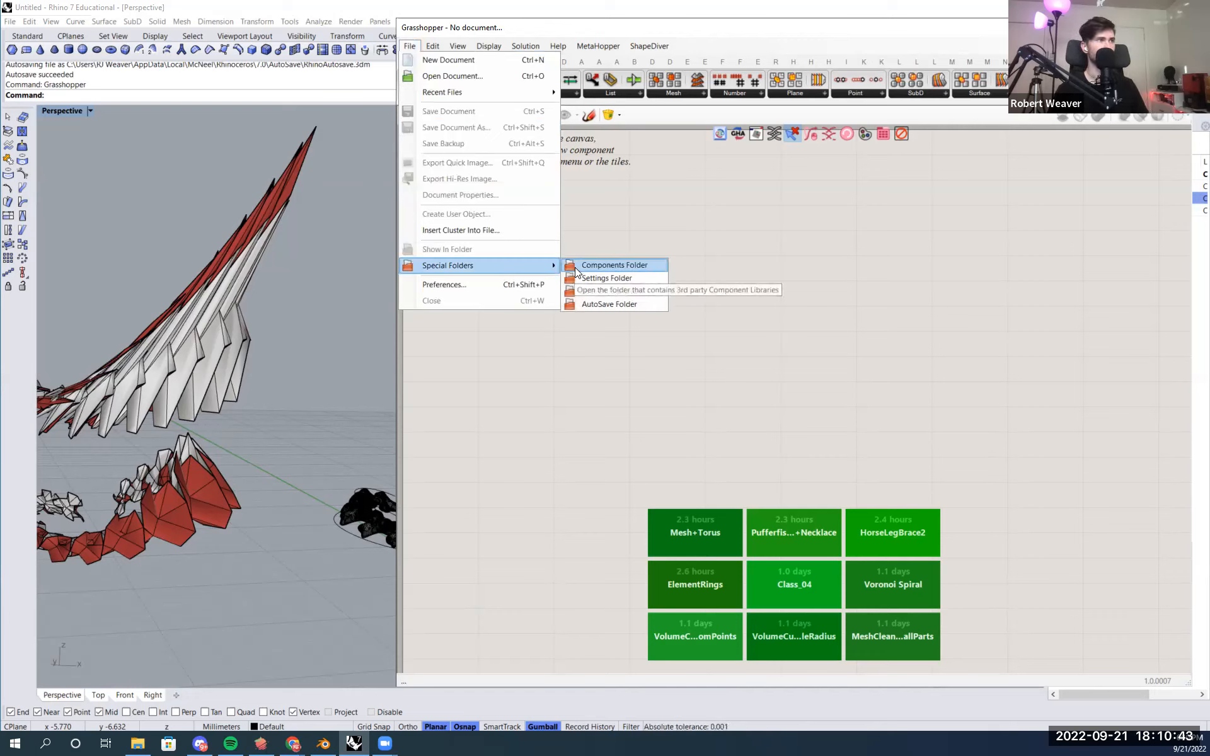
{"action": "left_click", "coordinate": [619, 266]}
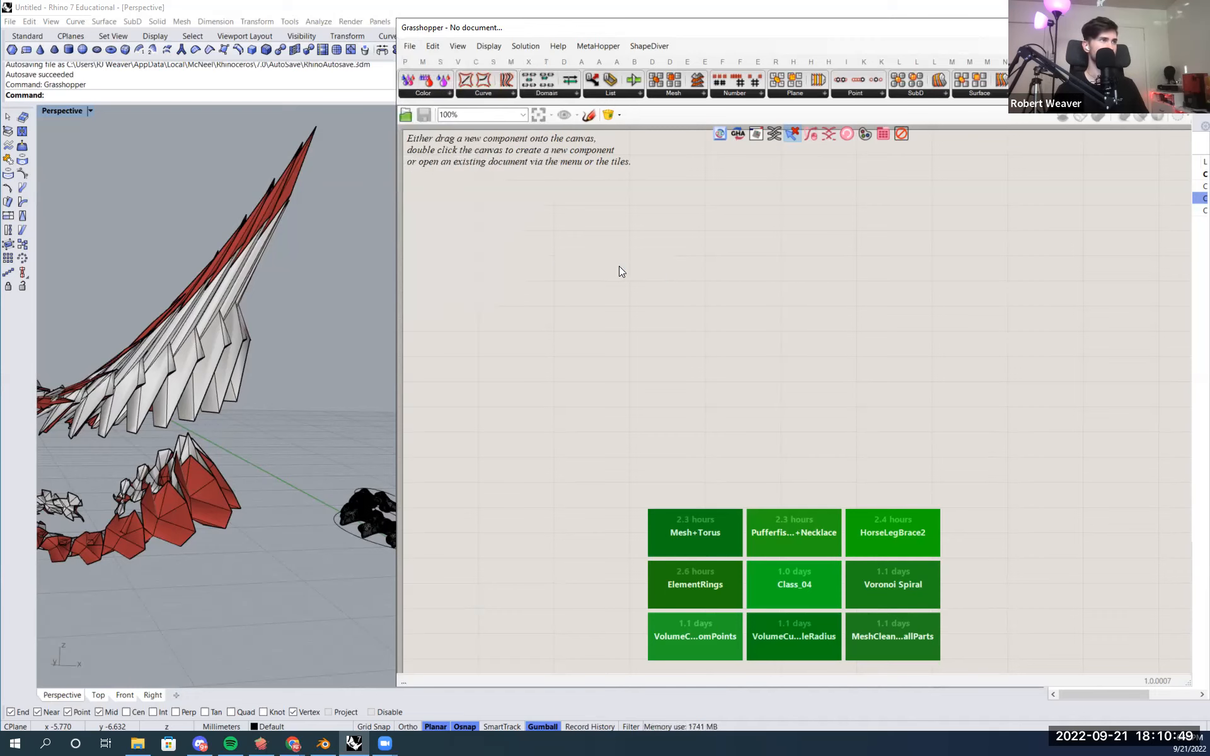
{"action": "left_click", "coordinate": [695, 637]}
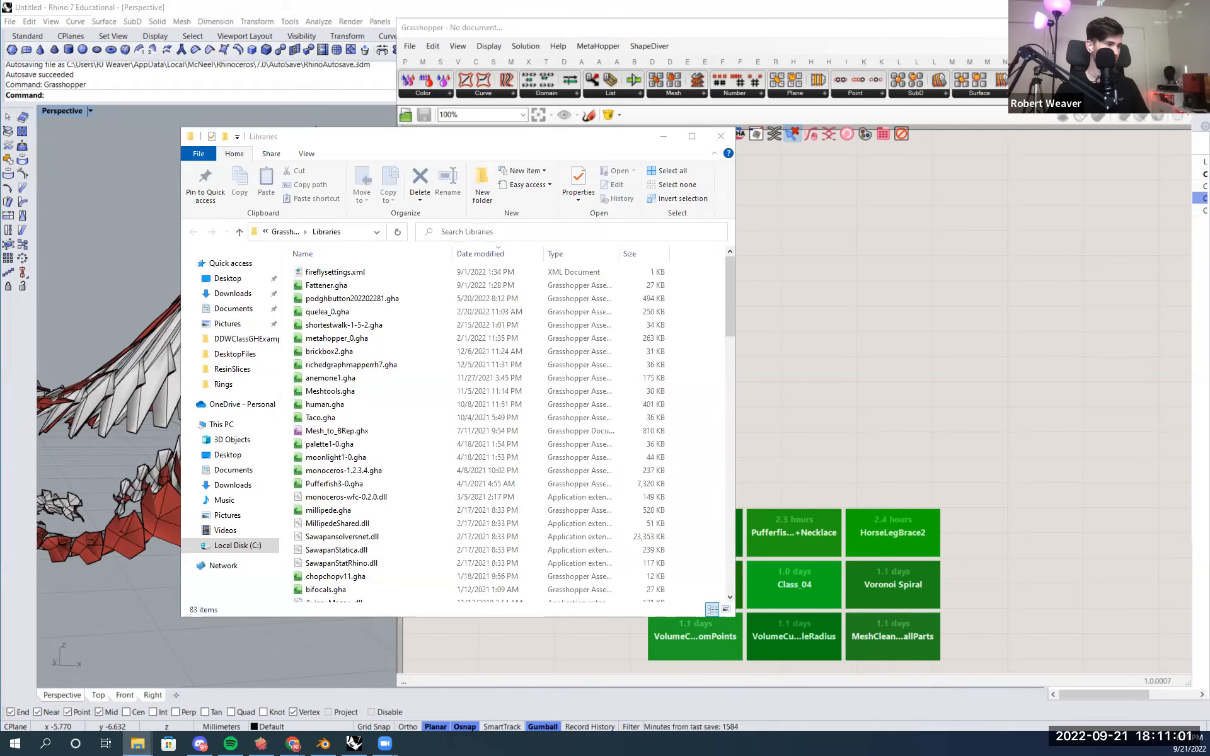
- Copy Pufferfish3-0.gha from the extracted folder into the Grasshopper Libraries folder and close that folder
{"action": "key", "text": "alt+Tab"}
{"action": "left_click_drag", "start_coordinate": [441, 207], "coordinate": [866, 163]}
{"action": "left_click", "coordinate": [462, 151]}
{"action": "left_click", "coordinate": [929, 202]}
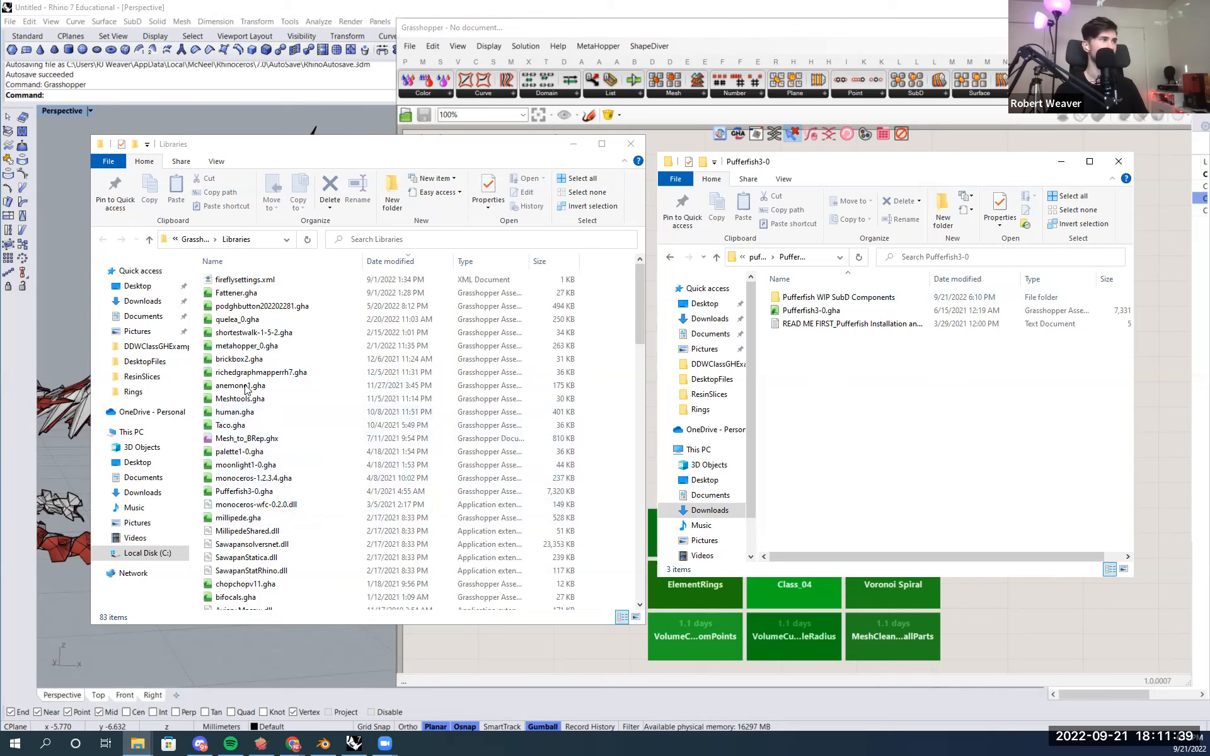
{"action": "scroll", "coordinate": [337, 496], "scroll_direction": "down", "scroll_amount": 3}
{"action": "scroll", "coordinate": [337, 496], "scroll_direction": "up", "scroll_amount": 3}
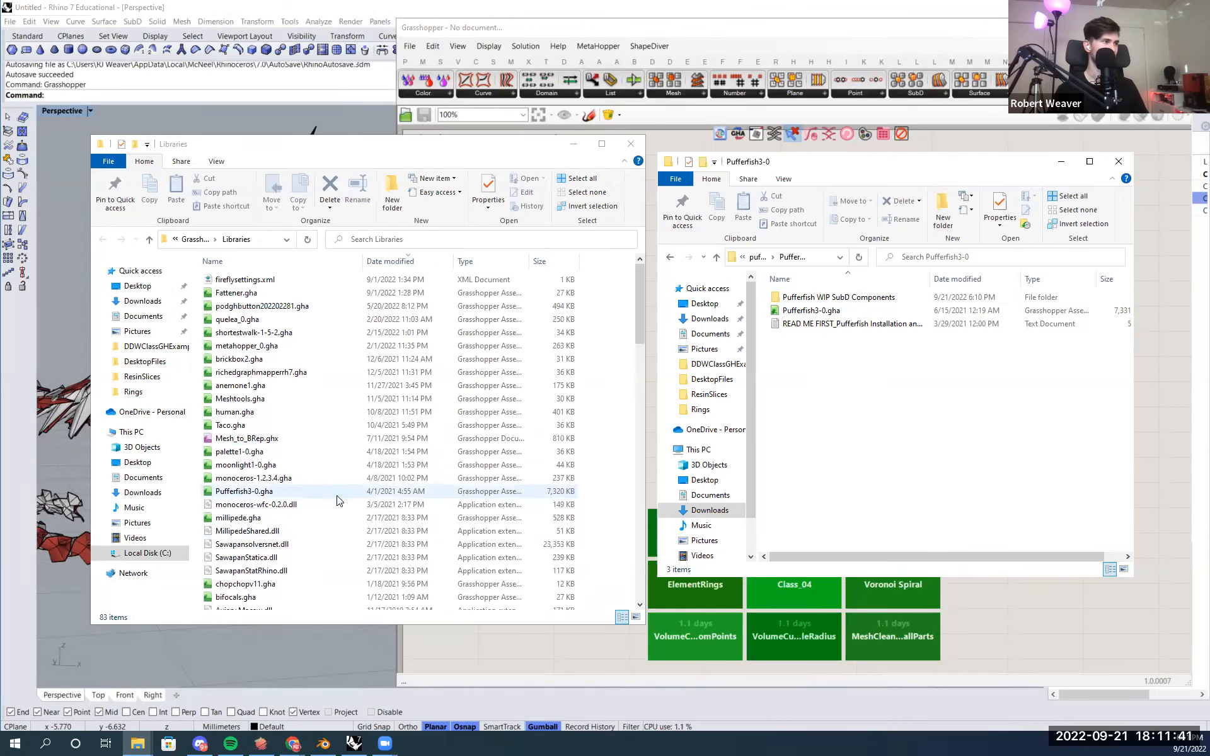
{"action": "left_click", "coordinate": [826, 311]}
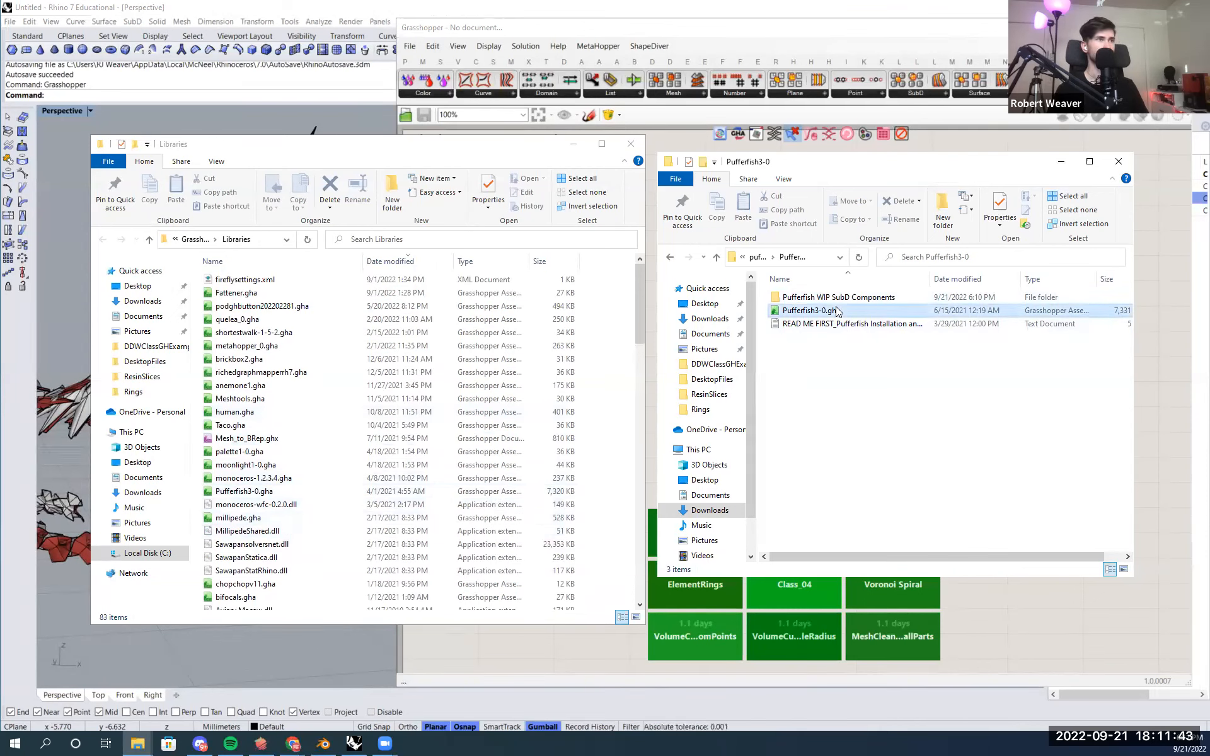
{"action": "left_click_drag", "start_coordinate": [851, 310], "coordinate": [366, 437]}
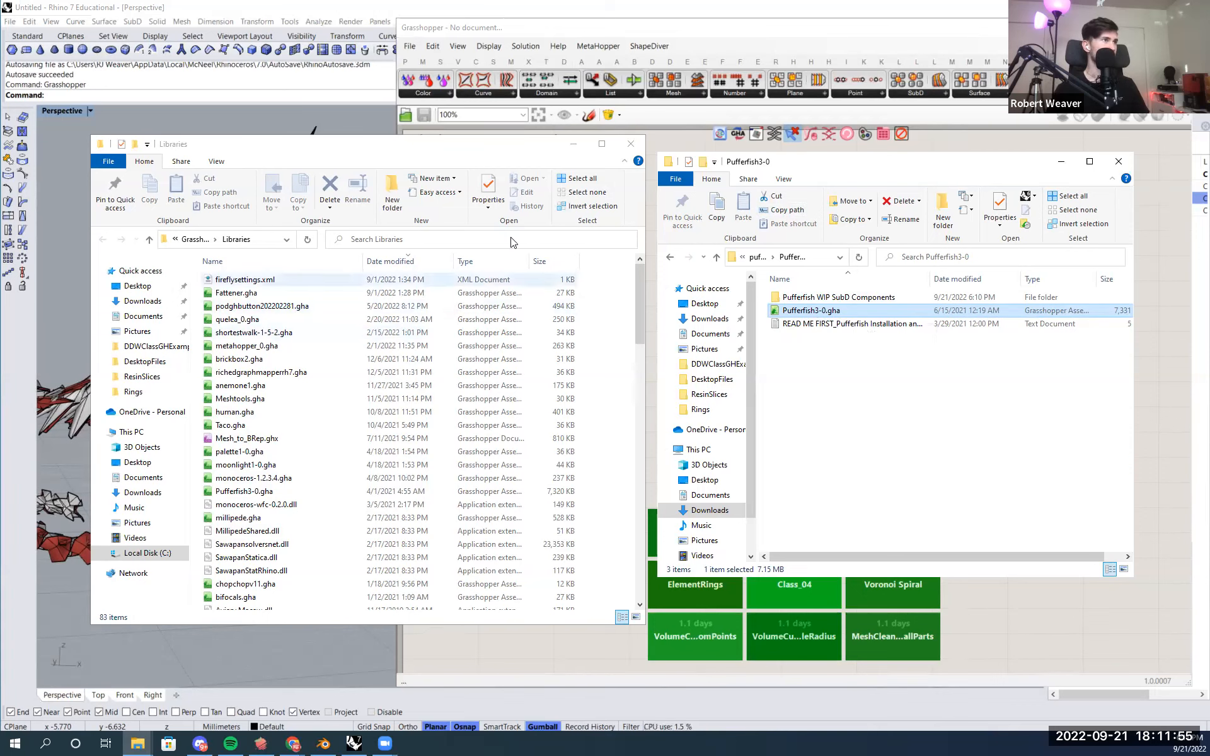
{"action": "left_click", "coordinate": [629, 148]}
{"action": "left_click", "coordinate": [629, 146]}
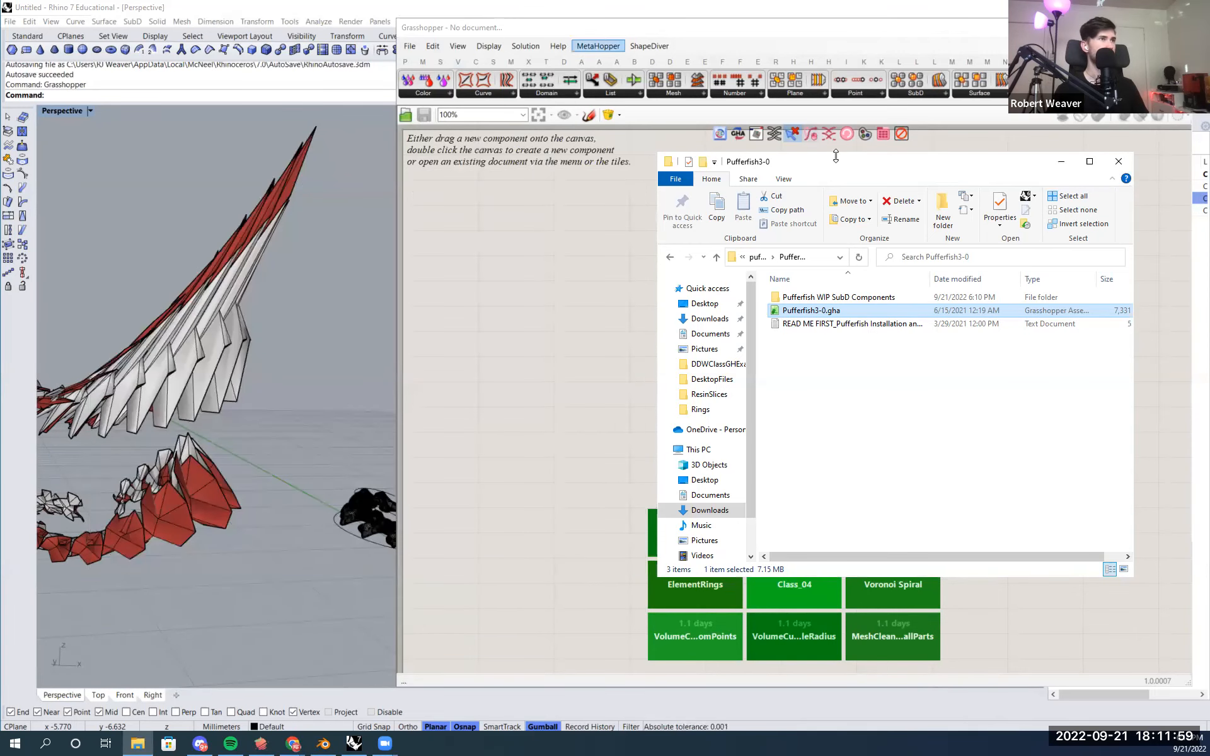
- Open Grasshopper's User Object Folder from its special folders
{"action": "left_click", "coordinate": [534, 32]}
{"action": "left_click", "coordinate": [409, 48]}
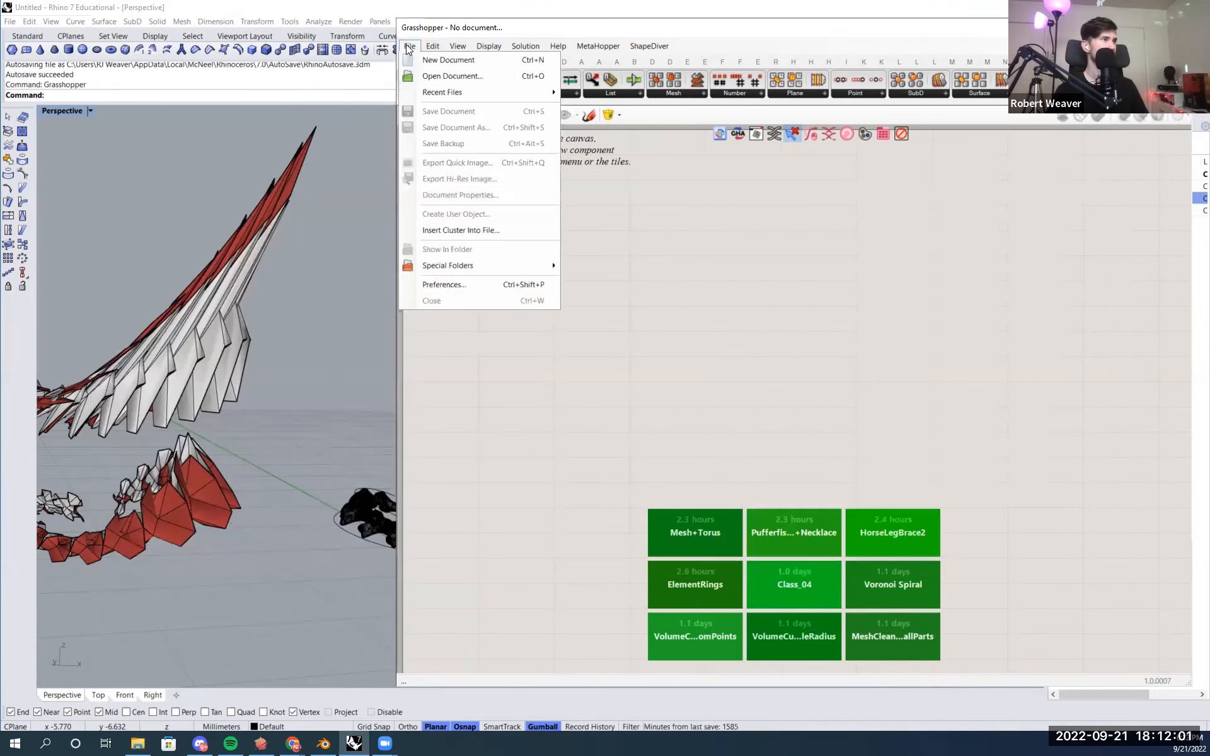
{"action": "mouse_move", "coordinate": [507, 266]}
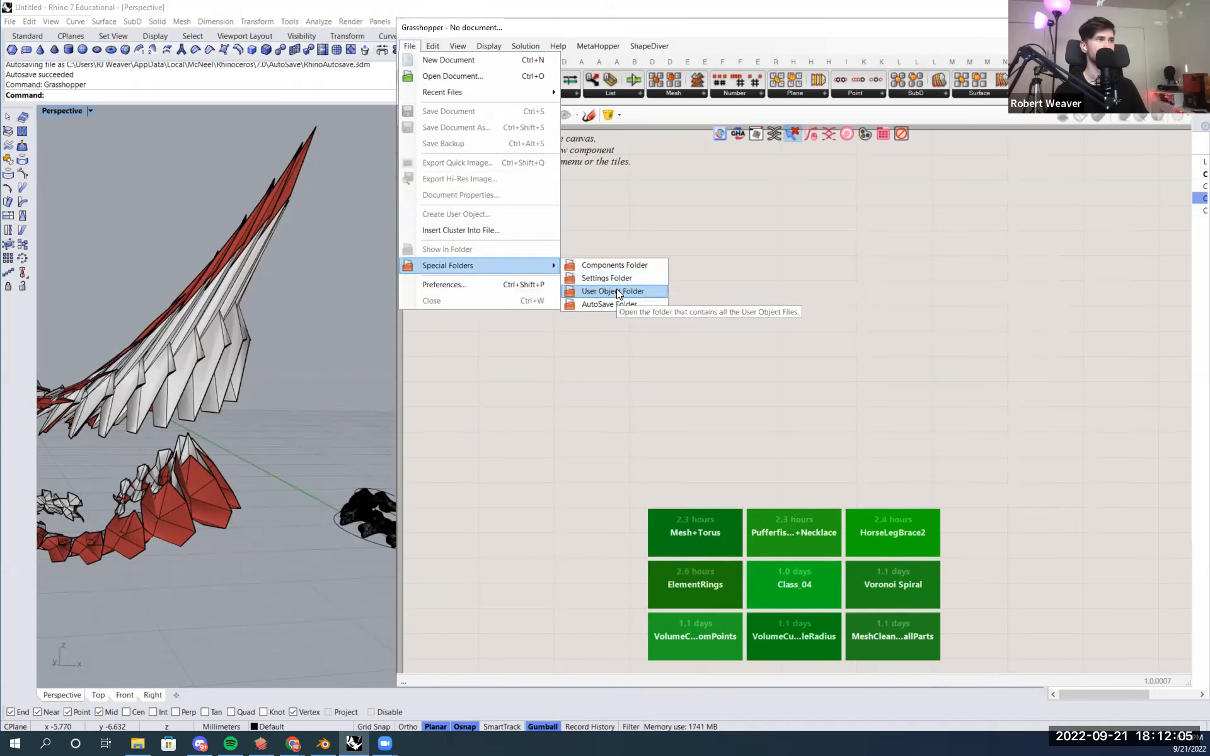
{"action": "left_click", "coordinate": [617, 291]}
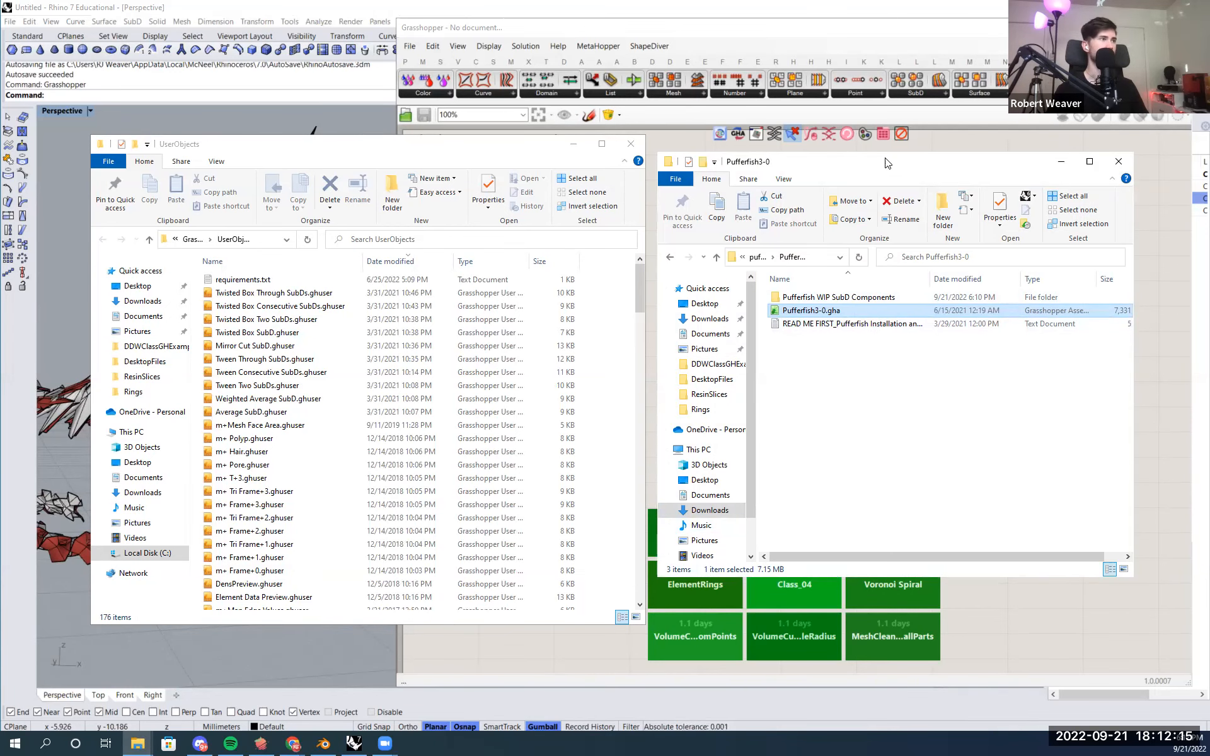
- Open the Pufferfish WIP SubD Components folder alongside the UserObjects folder
{"action": "left_click_drag", "start_coordinate": [886, 163], "coordinate": [884, 152]}
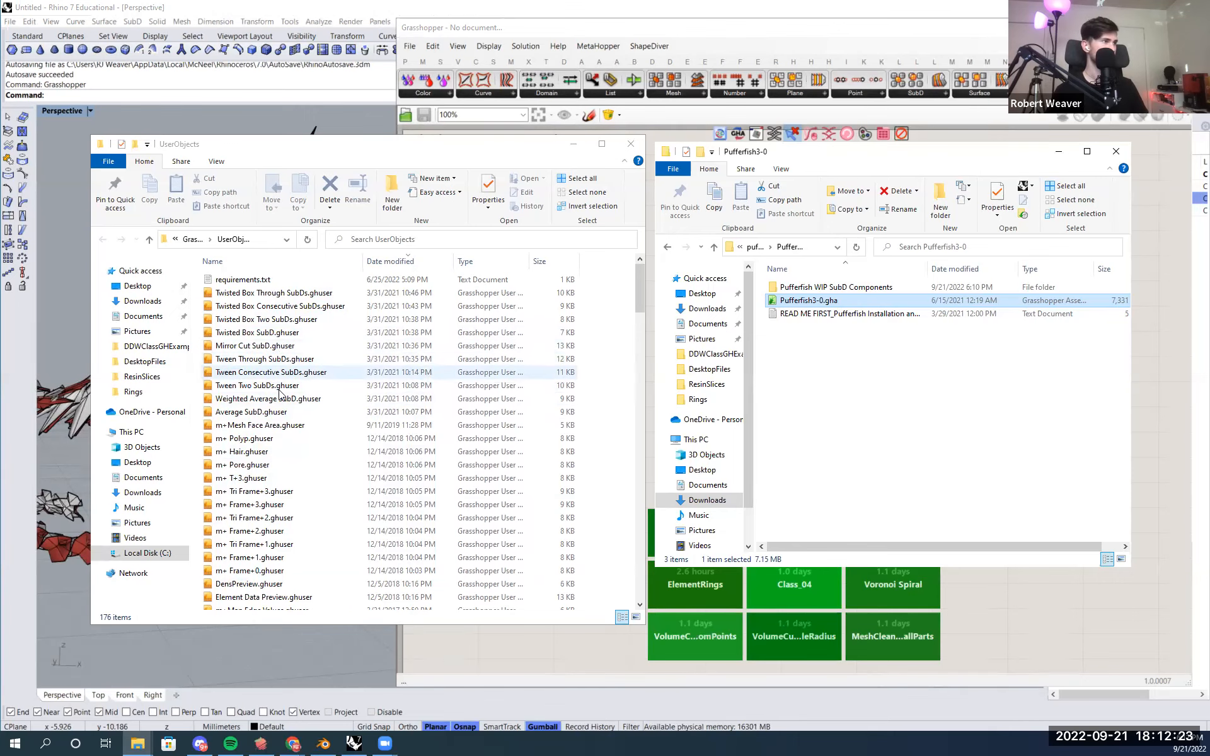
{"action": "scroll", "coordinate": [280, 396], "scroll_direction": "down", "scroll_amount": 20}
{"action": "scroll", "coordinate": [280, 404], "scroll_direction": "down", "scroll_amount": 15}
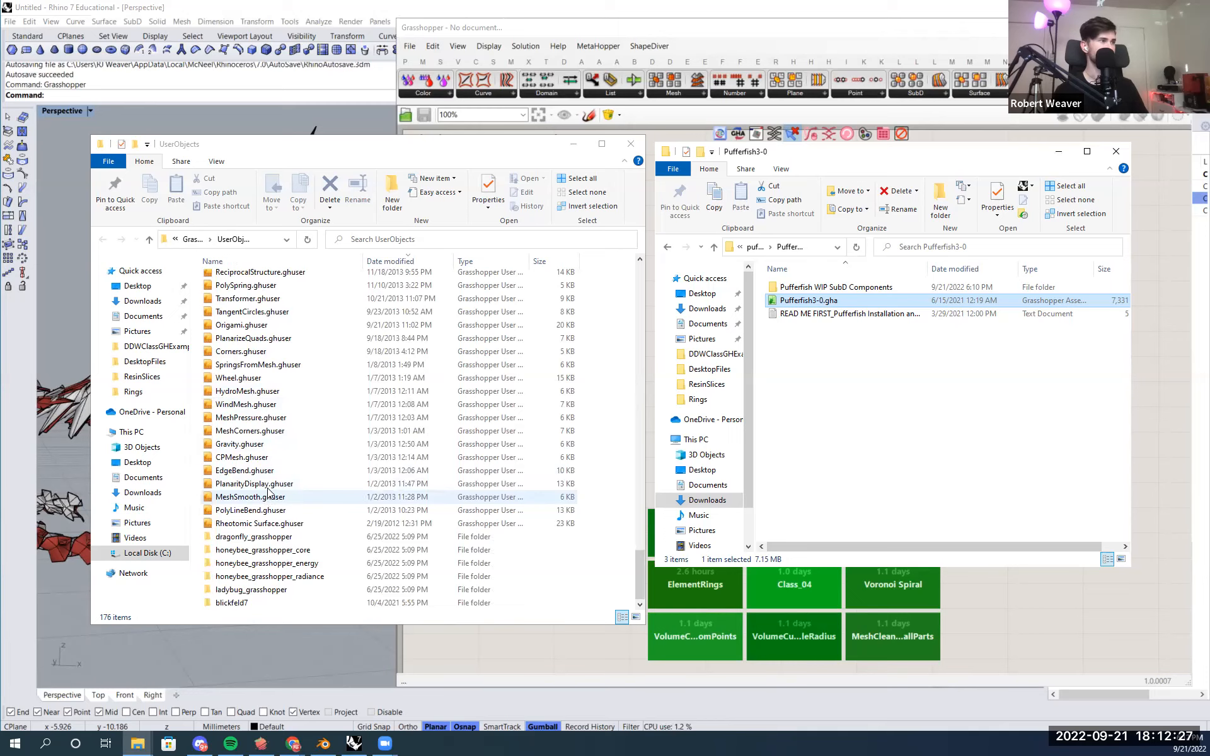
{"action": "scroll", "coordinate": [268, 498], "scroll_direction": "up", "scroll_amount": 20}
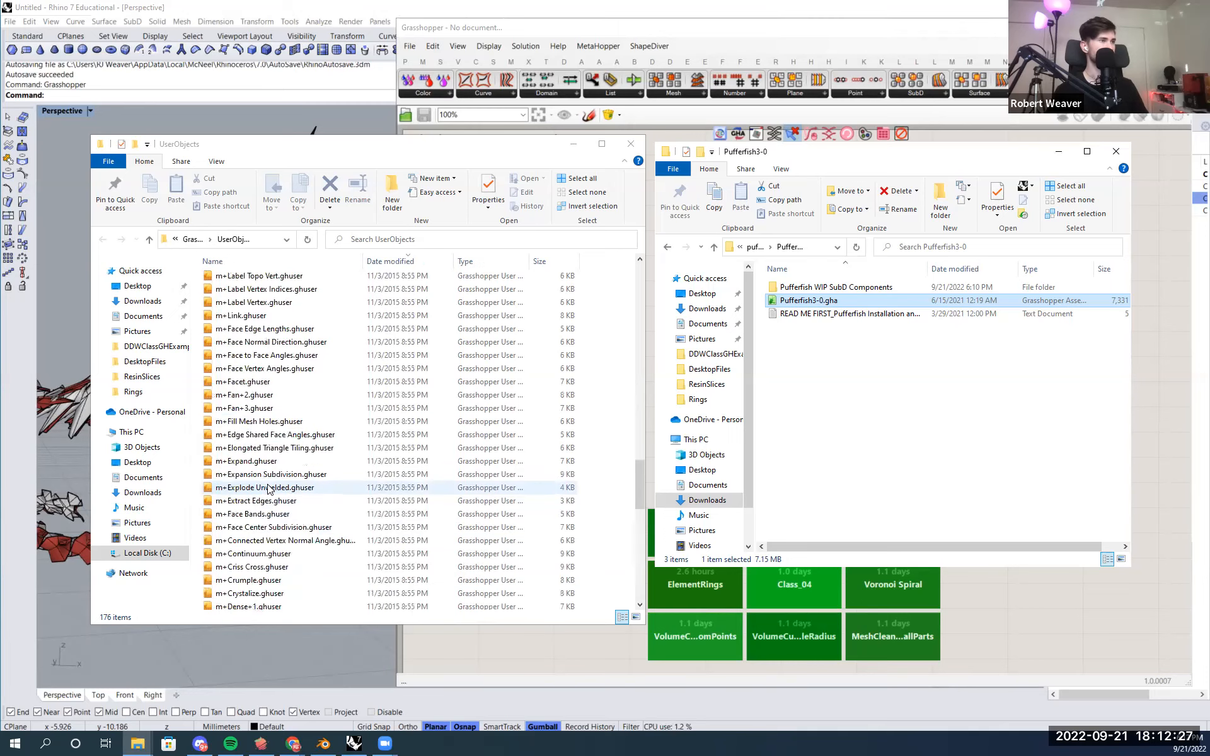
{"action": "left_click", "coordinate": [841, 287]}
{"action": "double_click", "coordinate": [841, 286]}
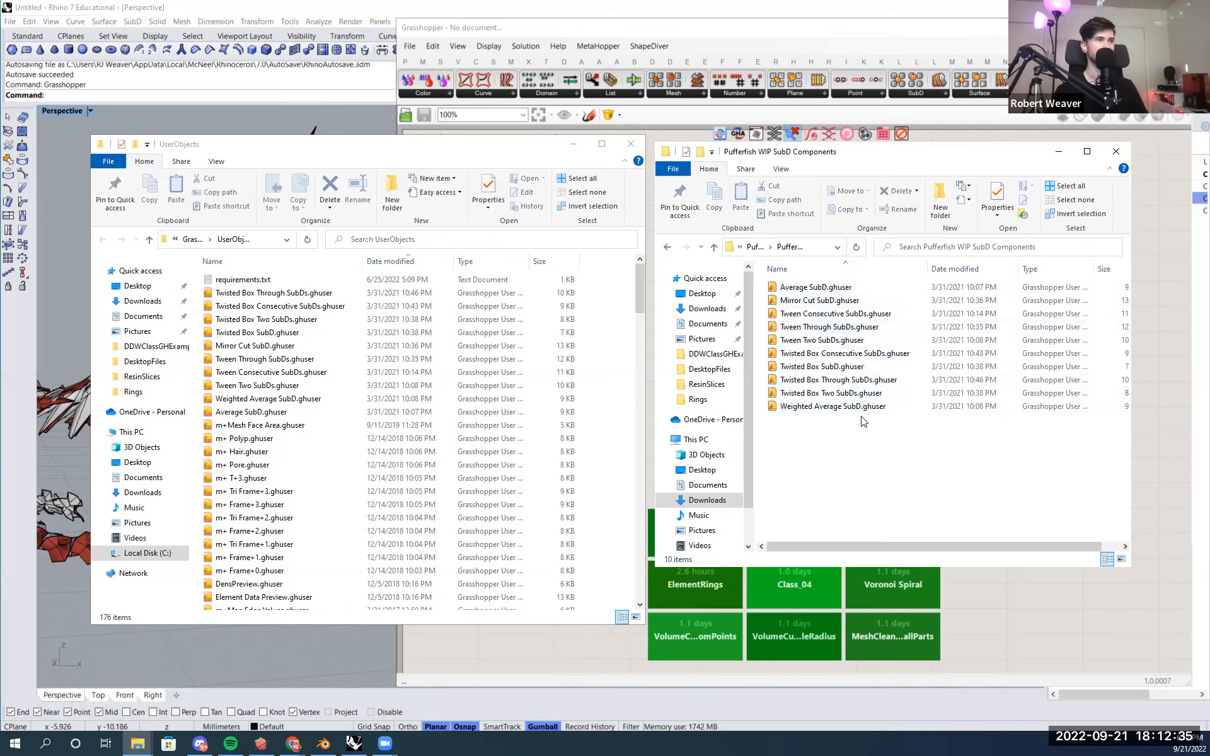
- Select all the .ghuser files in the Pufferfish WIP SubD Components folder and close the UserObjects folder window
{"action": "left_click_drag", "start_coordinate": [868, 435], "coordinate": [795, 284]}
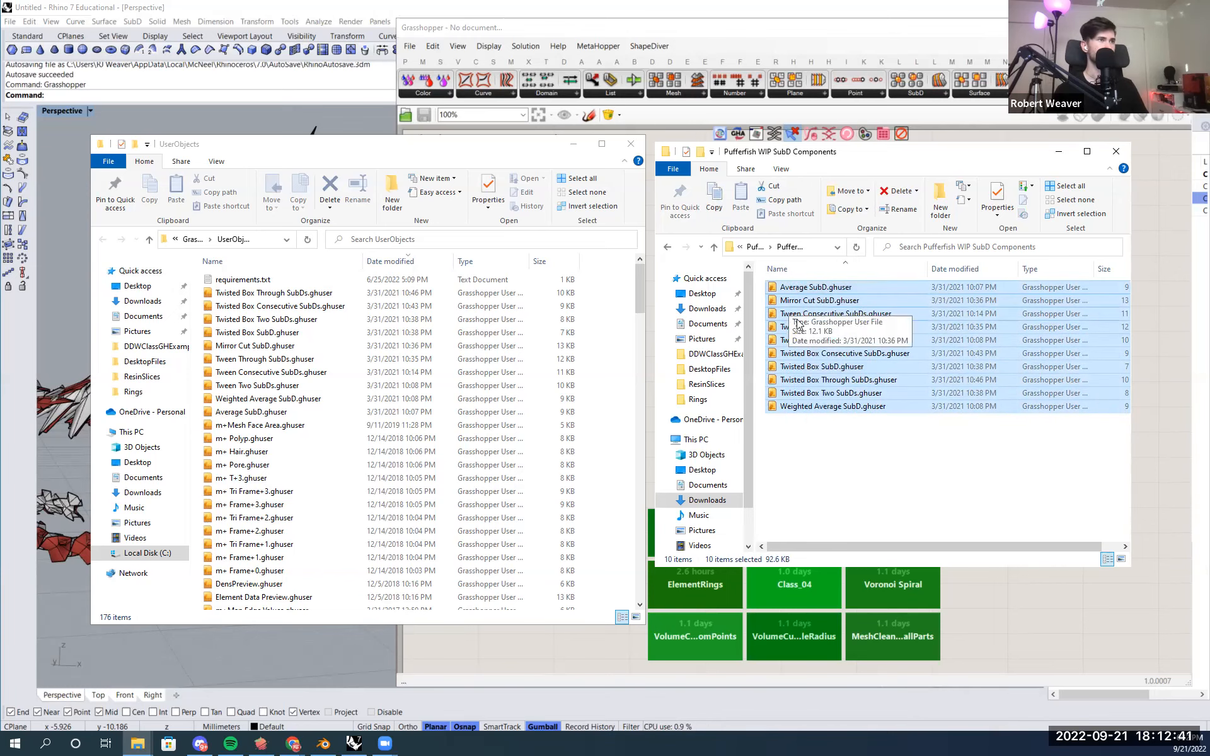
{"action": "left_click_drag", "start_coordinate": [818, 291], "coordinate": [869, 445]}
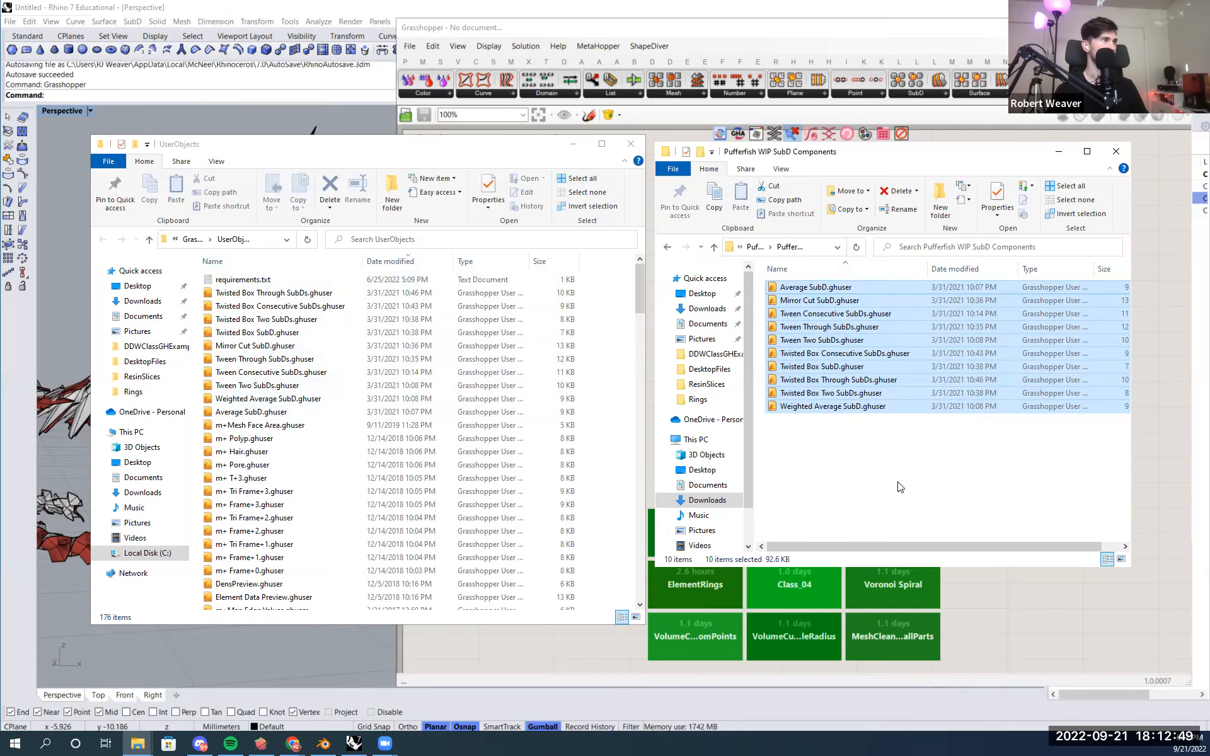
{"action": "left_click", "coordinate": [632, 144]}
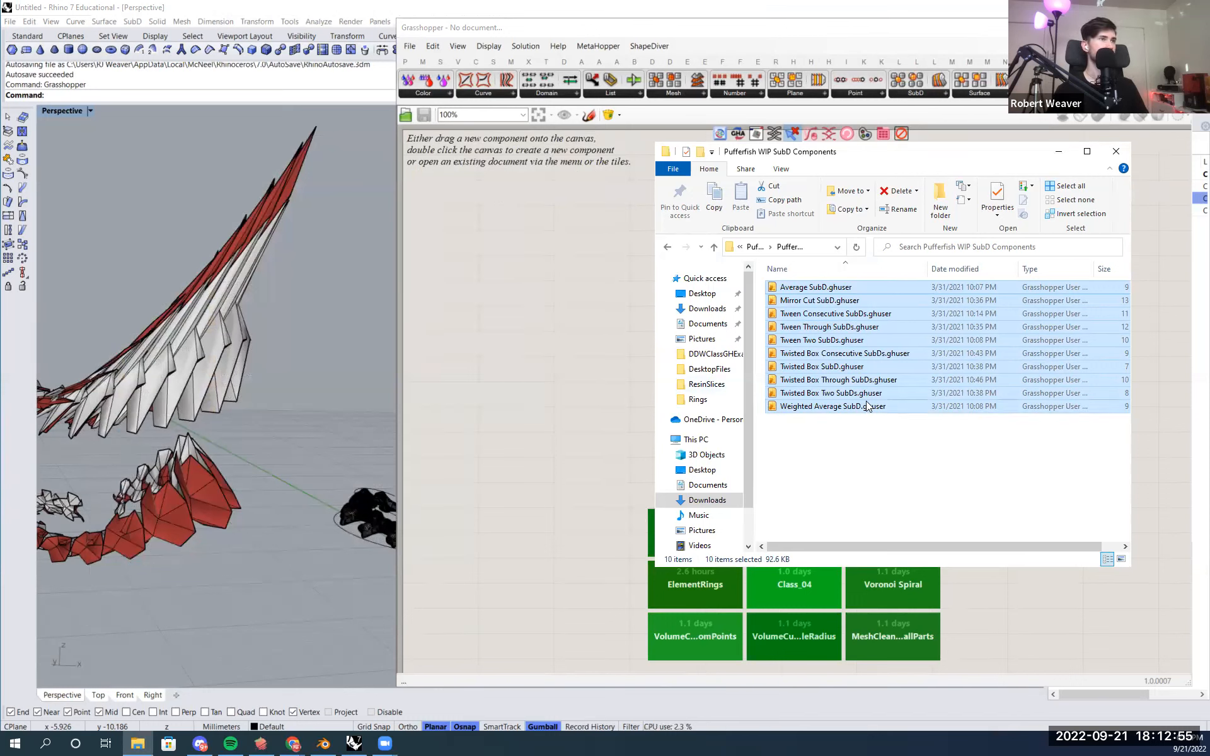
- Browse back through the extracted Pufferfish3-0 folder and close the file explorer window
{"action": "left_click", "coordinate": [667, 247]}
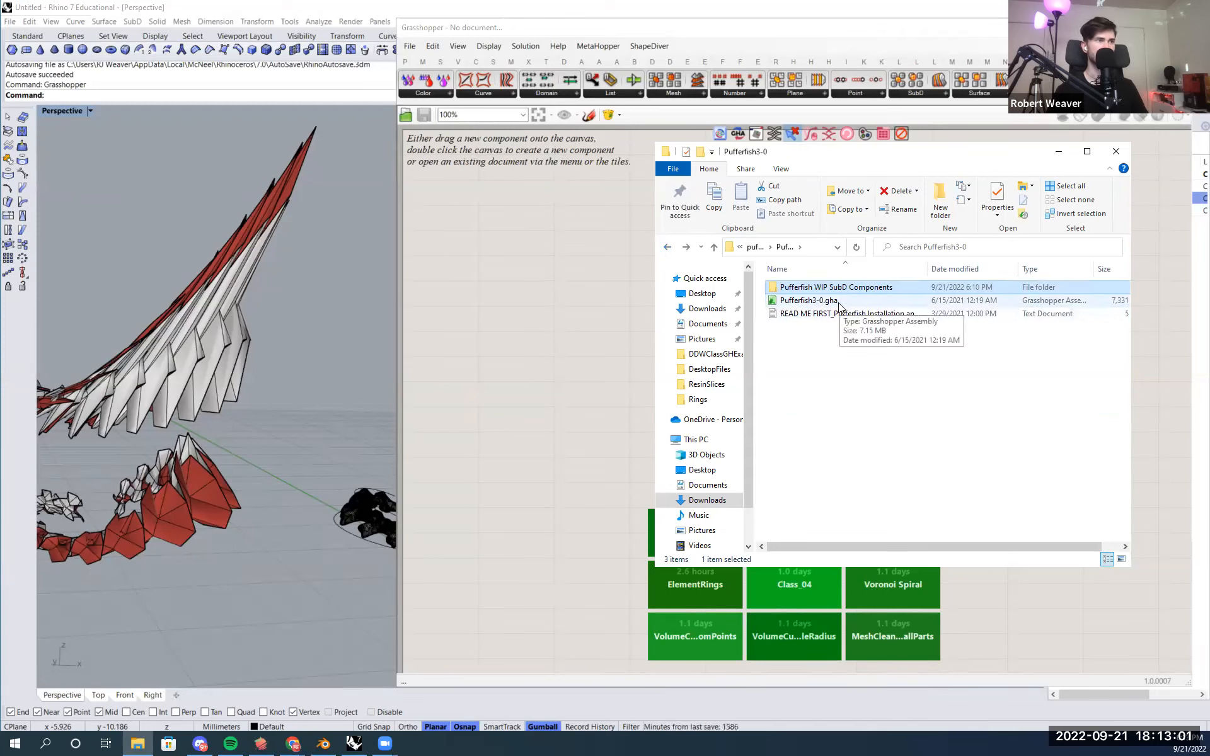
{"action": "double_click", "coordinate": [834, 288]}
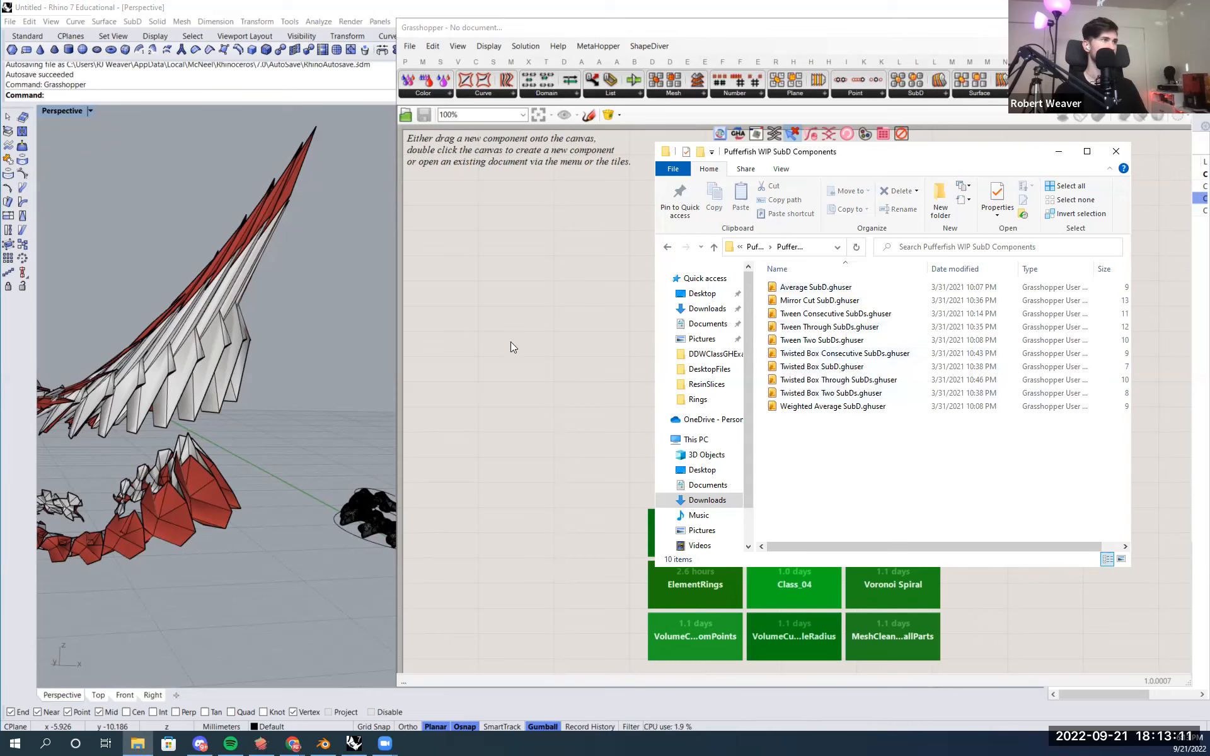
{"action": "left_click", "coordinate": [1116, 152]}
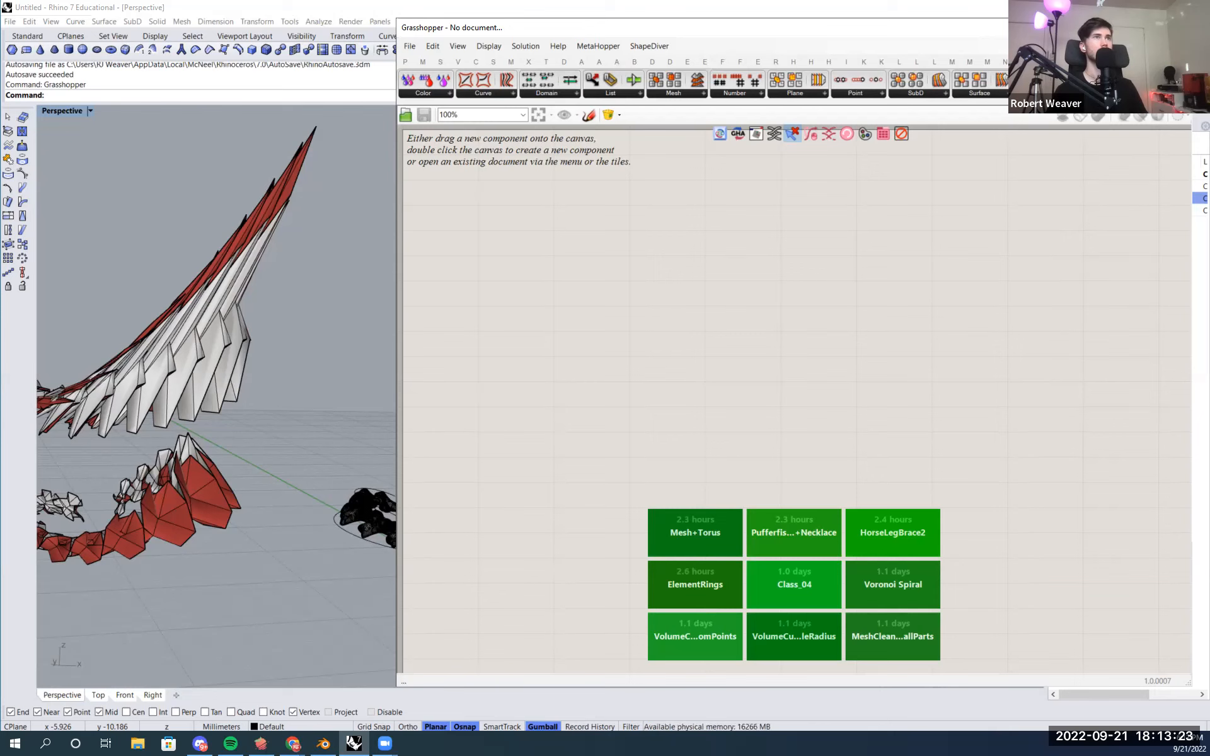
- Close Grasshopper and restart it with the Grasshopper command in Rhino
{"action": "left_click", "coordinate": [1178, 27]}
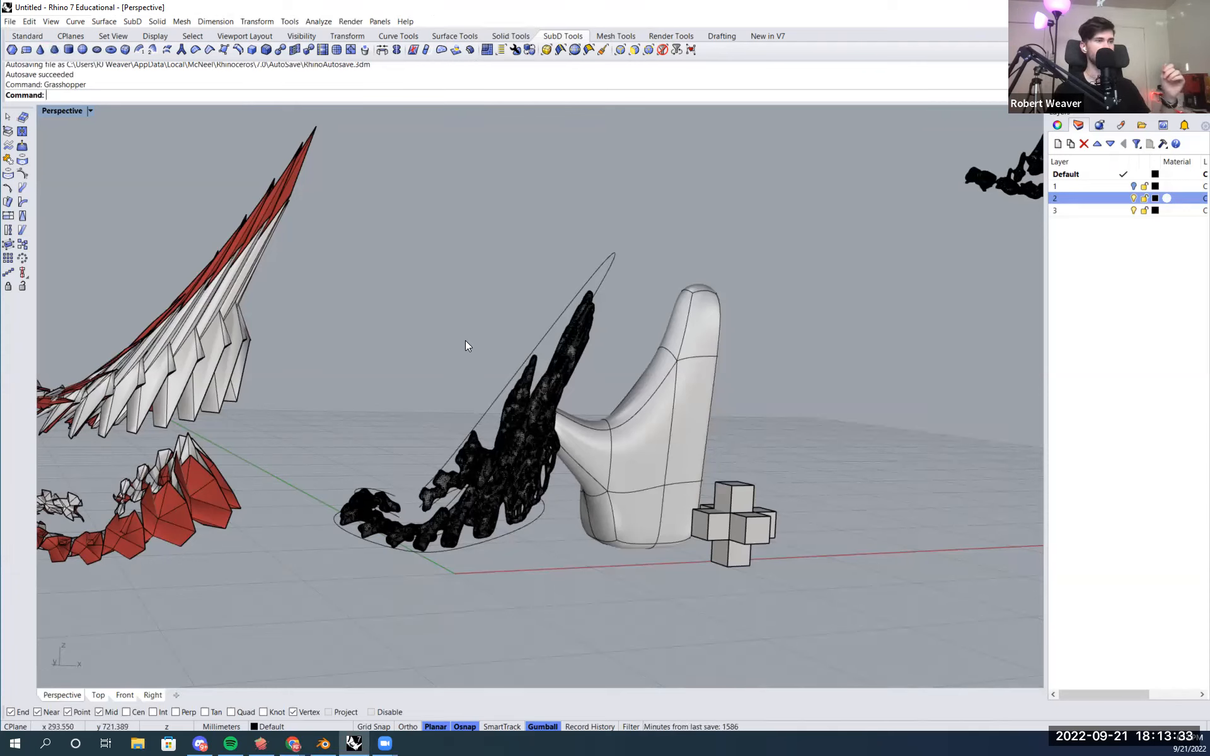
{"action": "type", "text": "G"}
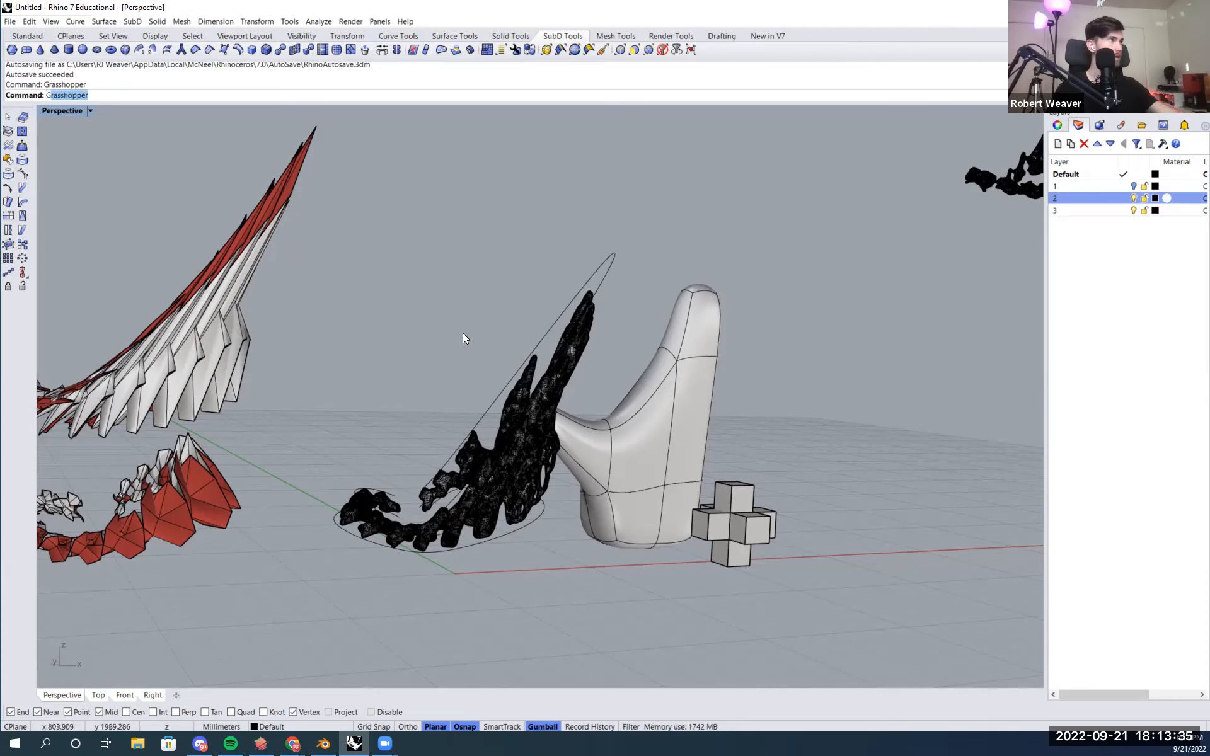
{"action": "type", "text": "ra"}
{"action": "key", "text": "Return"}
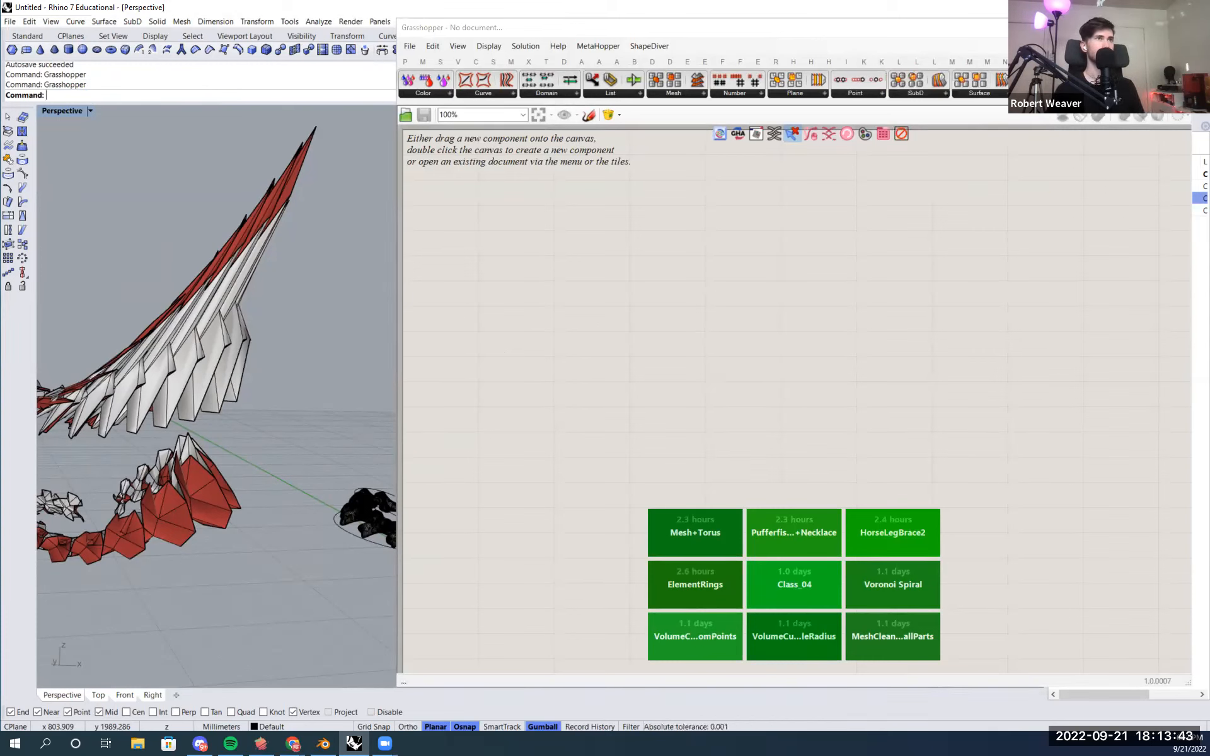
- Browse the Pufferfish component panels, opening the Mesh dropdown to check the installed components
{"action": "left_click", "coordinate": [1038, 93]}
{"action": "left_click", "coordinate": [992, 93]}
{"action": "left_click", "coordinate": [879, 97]}
{"action": "left_click", "coordinate": [795, 93]}
{"action": "left_click", "coordinate": [744, 92]}
{"action": "left_click", "coordinate": [682, 92]}
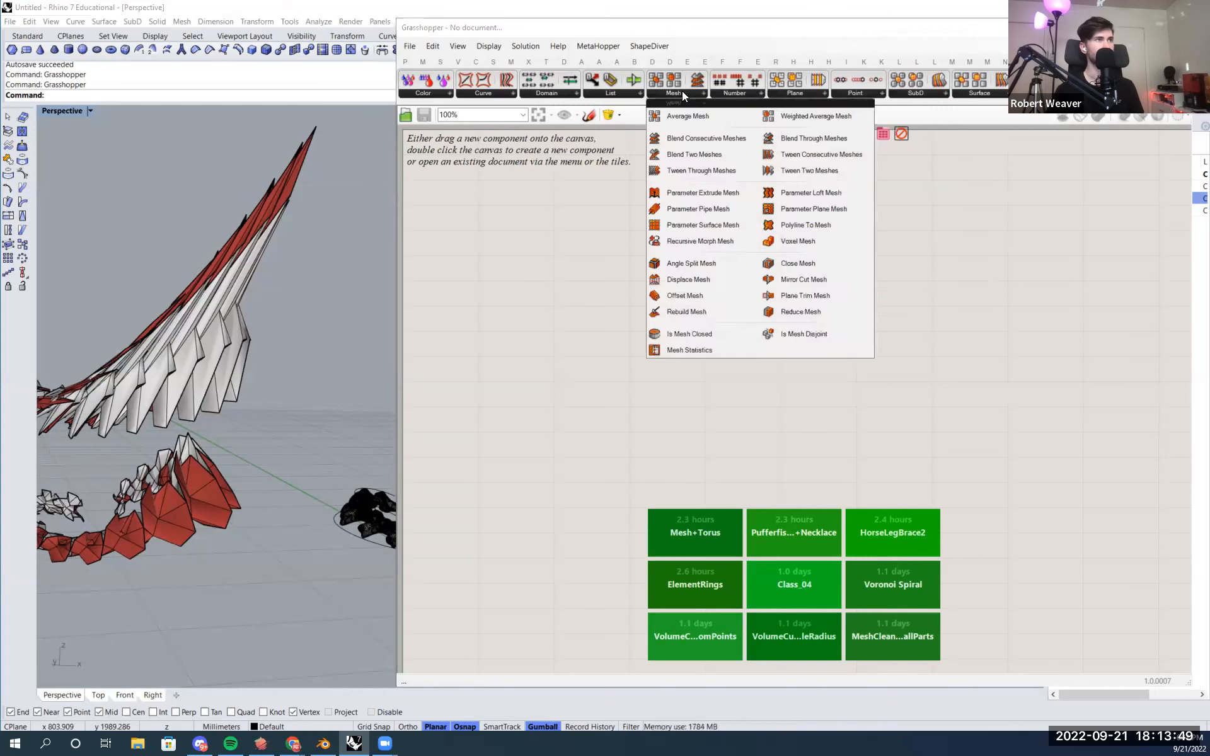
{"action": "left_click", "coordinate": [1002, 324]}
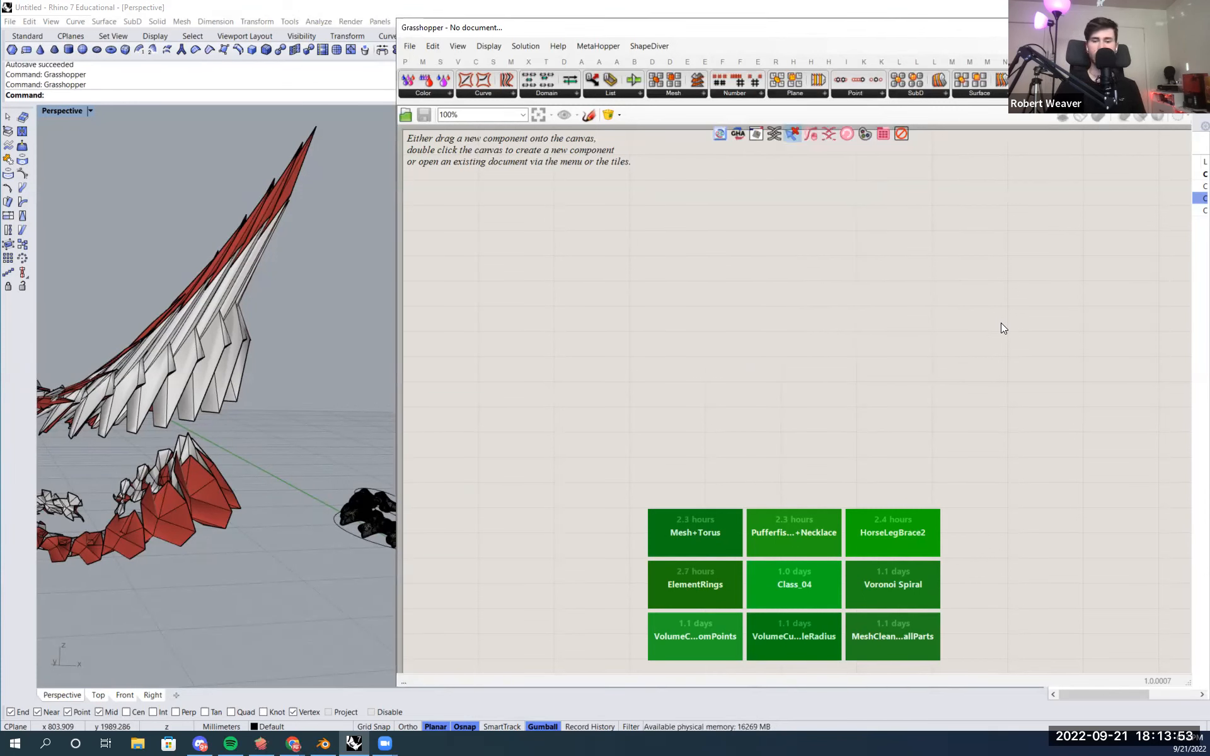